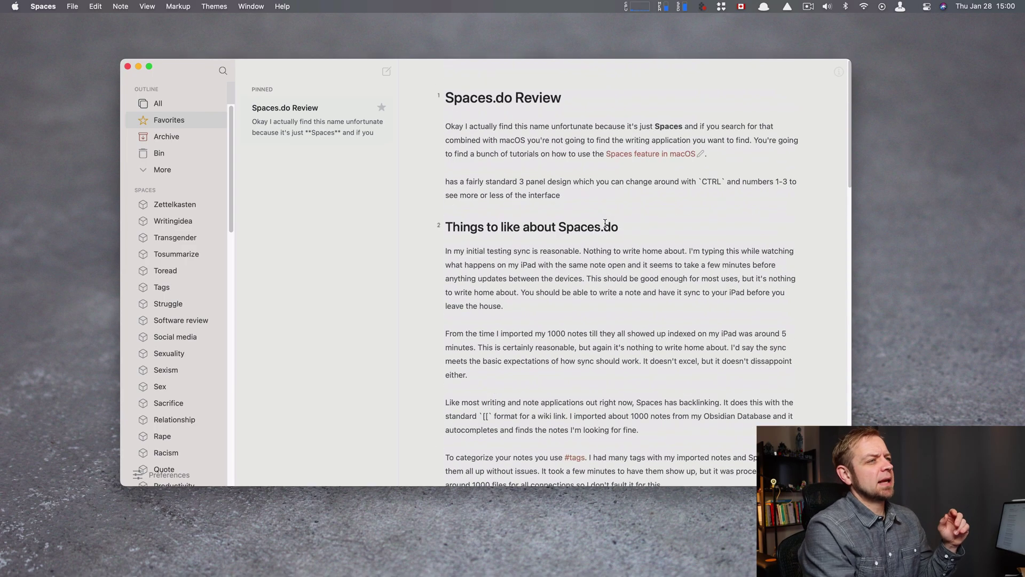
Step: Move the window up-left, list all notes, and apply the dark Gotham theme
drag(246, 71, 179, 55)
click(90, 87)
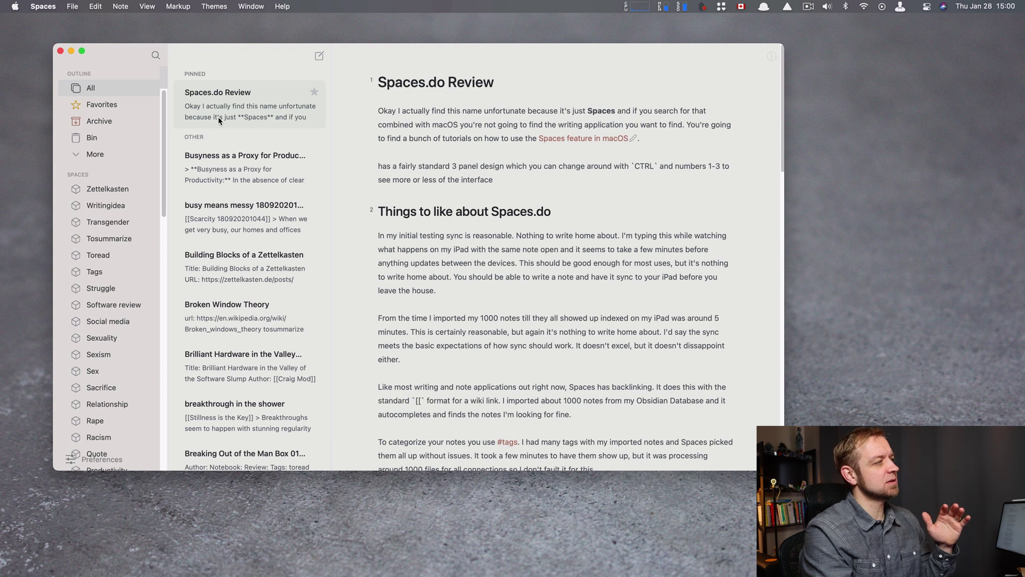
click(210, 7)
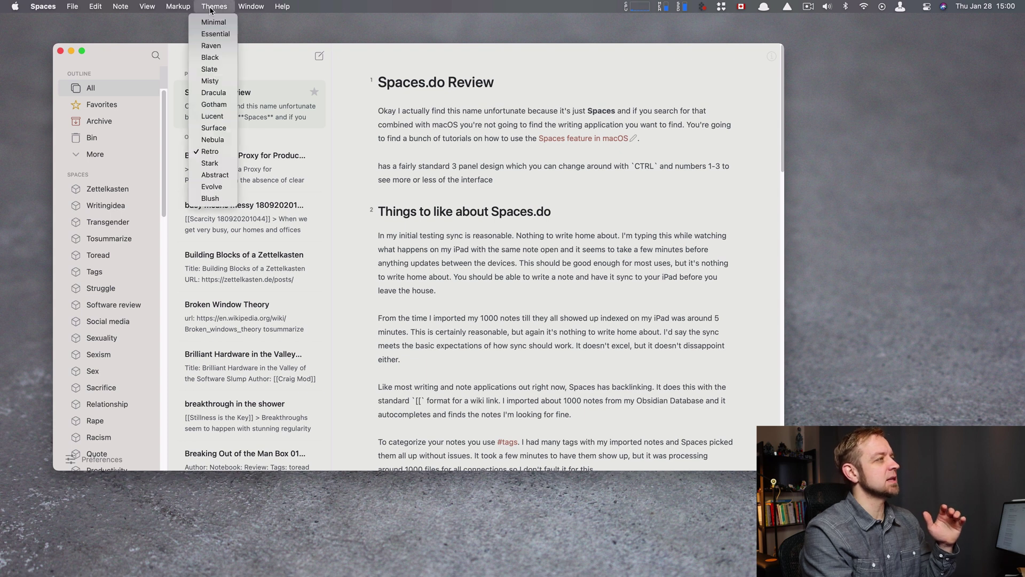
click(206, 104)
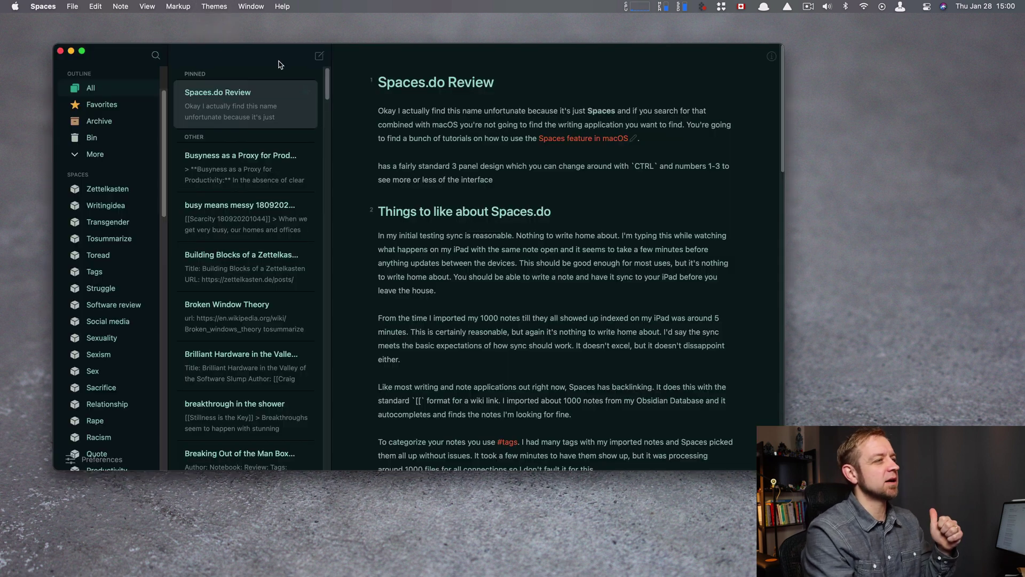
Step: Switch to the Lucent theme, then pick a light theme with red links
click(210, 7)
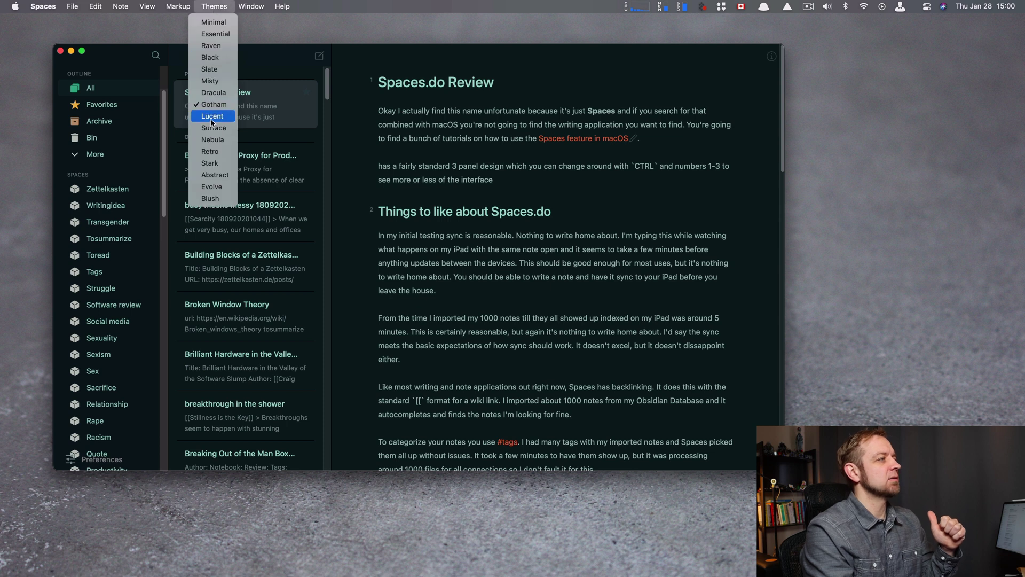
click(214, 115)
click(214, 7)
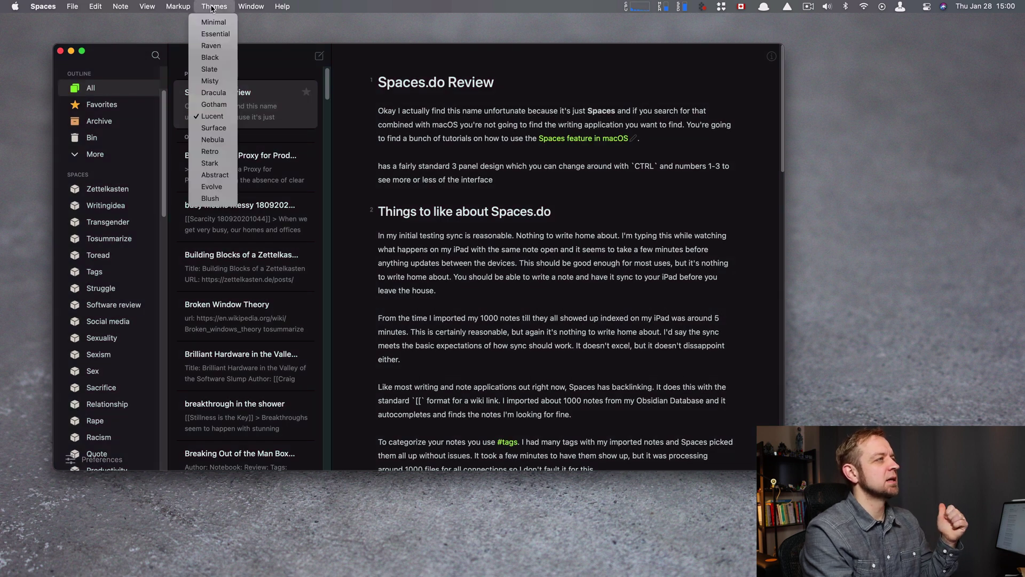
click(287, 137)
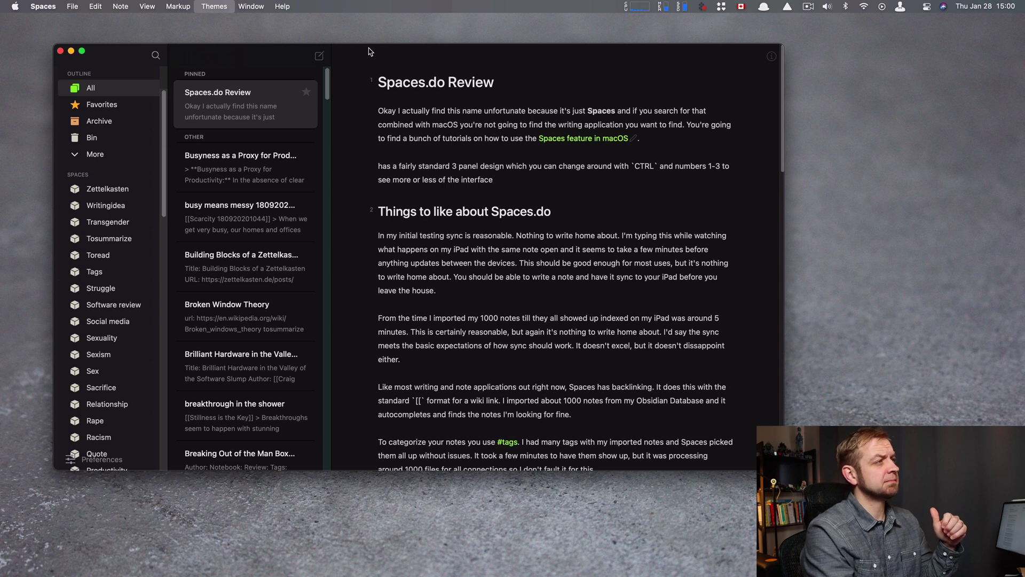
click(264, 59)
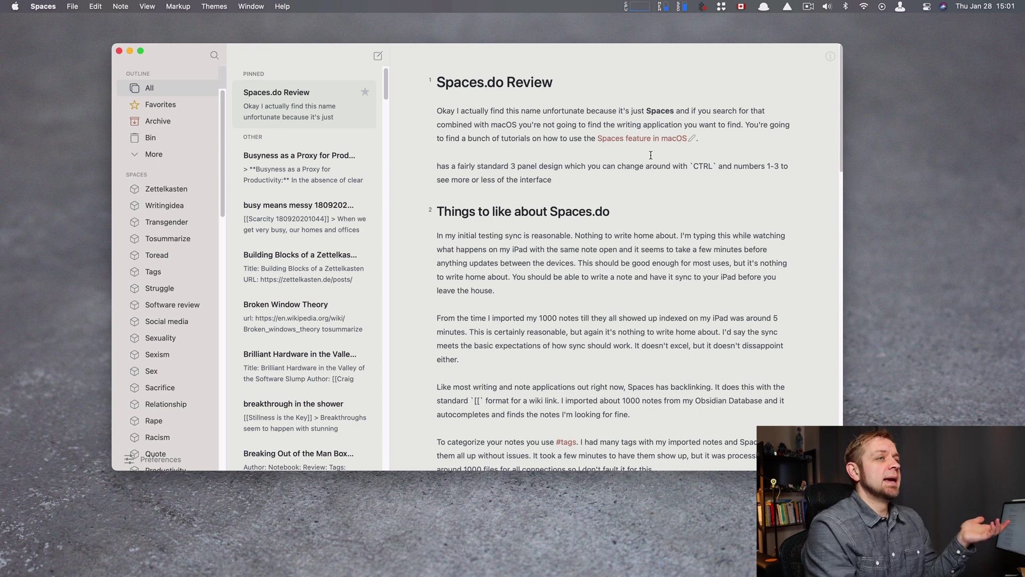
Step: Scroll down the review note and place the caret after the backlinking paragraph
scroll(578, 253, down, 2)
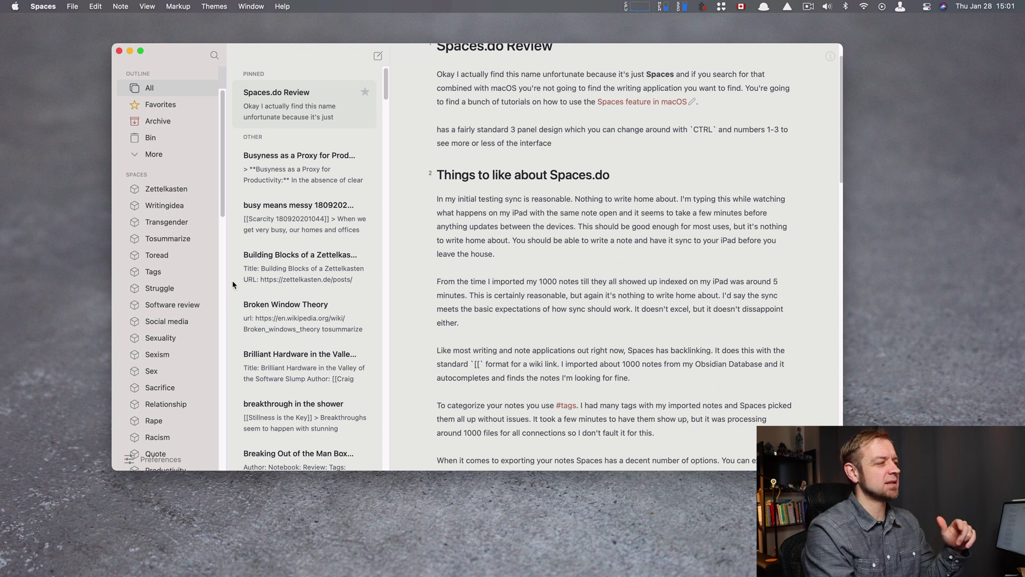
scroll(567, 345, down, 3)
scroll(571, 346, down, 2)
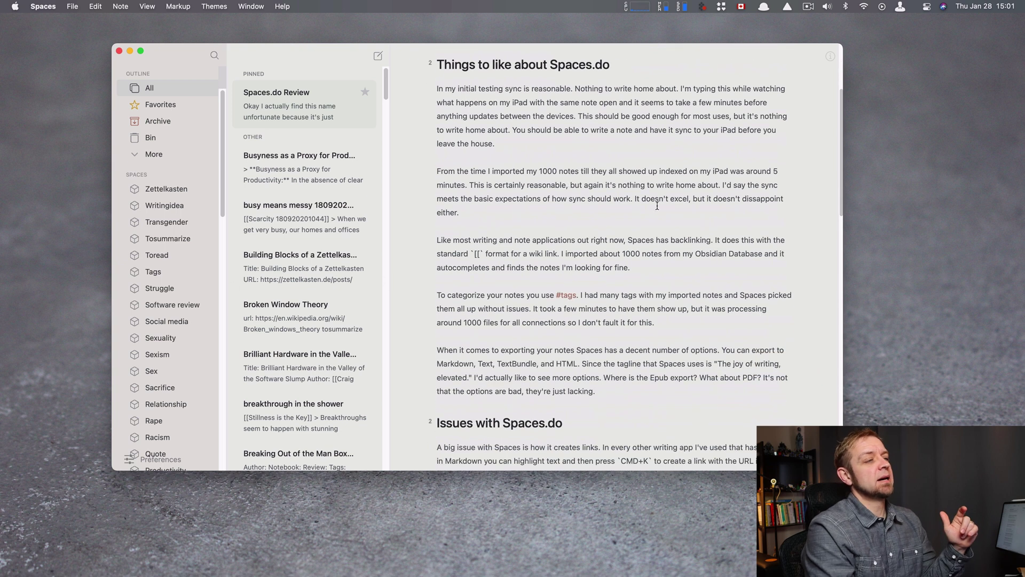
click(656, 267)
Step: Insert a [[Broken Window Theory]] wiki link on a new line below the backlinking paragraph
key(Return)
key(Return)
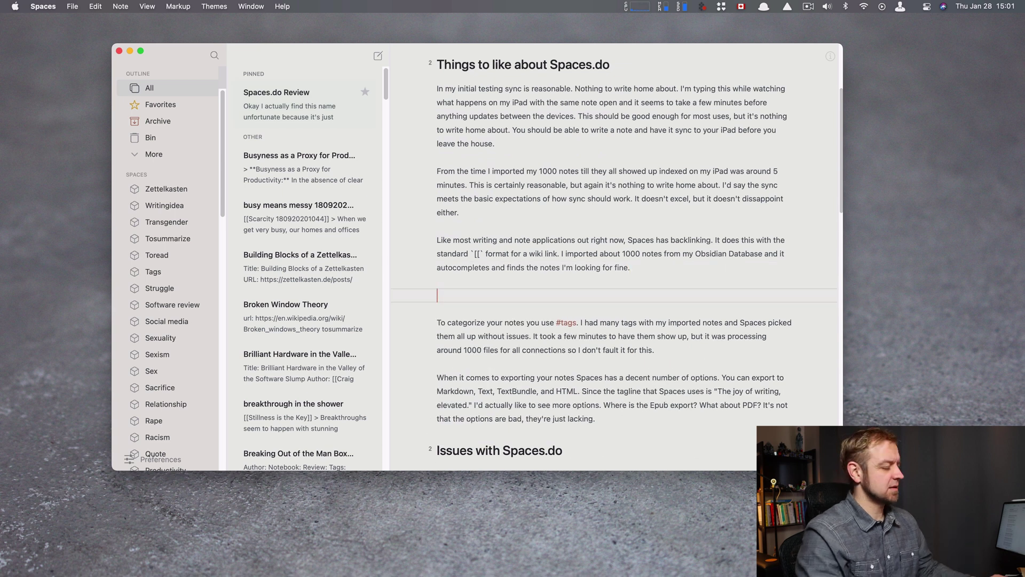
text([[)
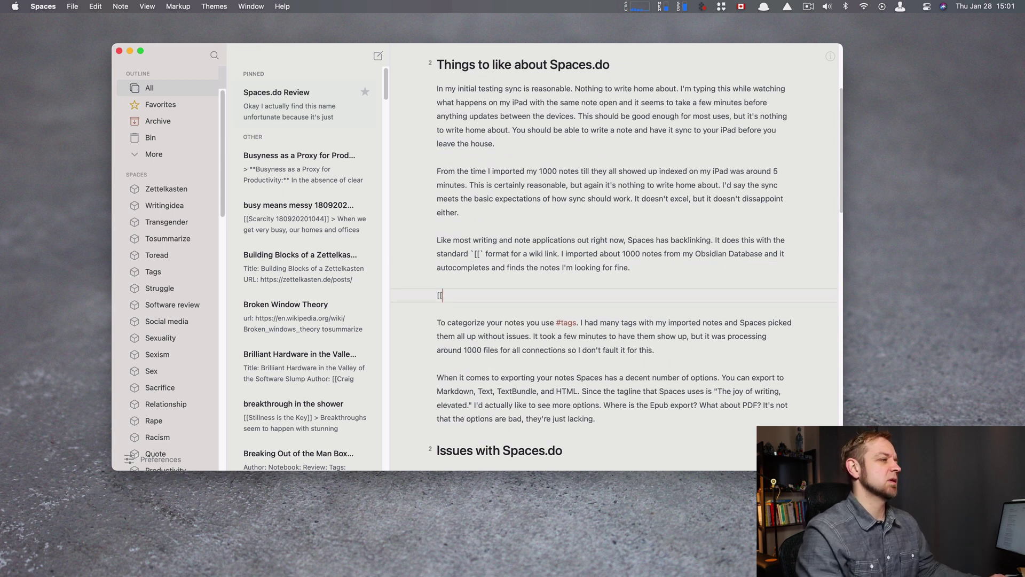
text(Bro)
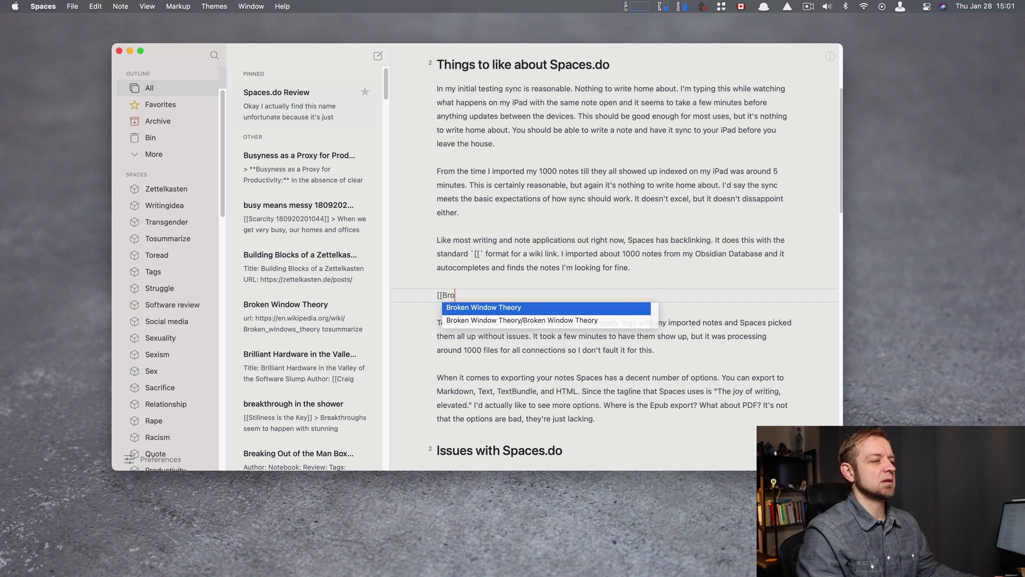
key(Return)
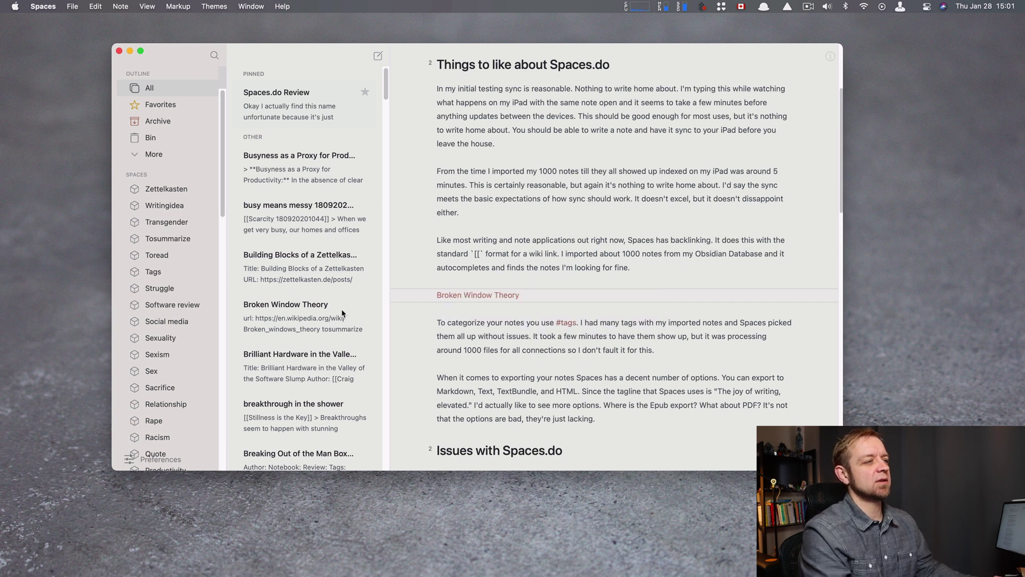
Step: Follow the Broken Window Theory link and check that note's word and character counts
click(284, 169)
click(293, 128)
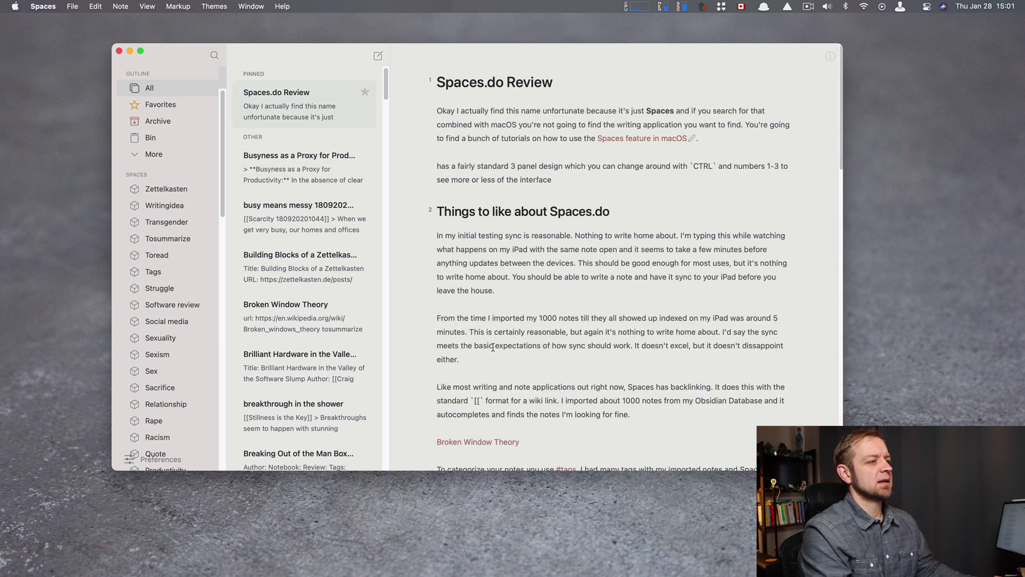
scroll(493, 347, down, 1)
click(475, 418)
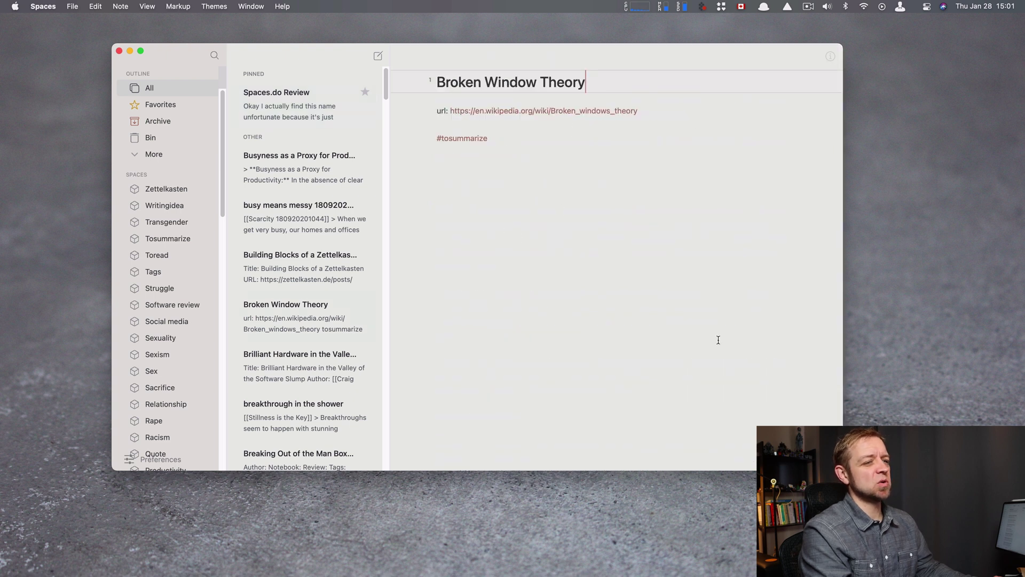
click(829, 58)
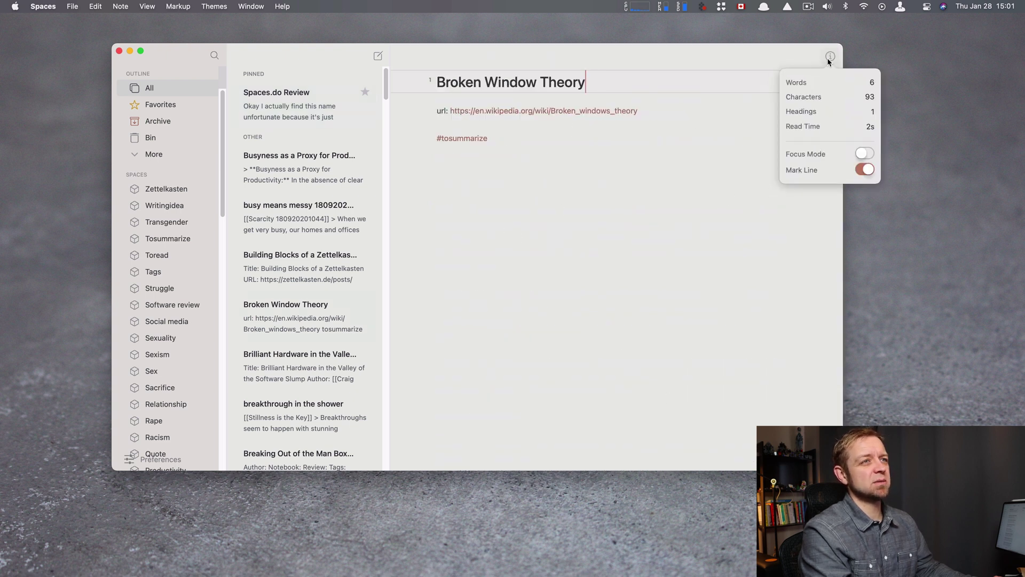
click(828, 58)
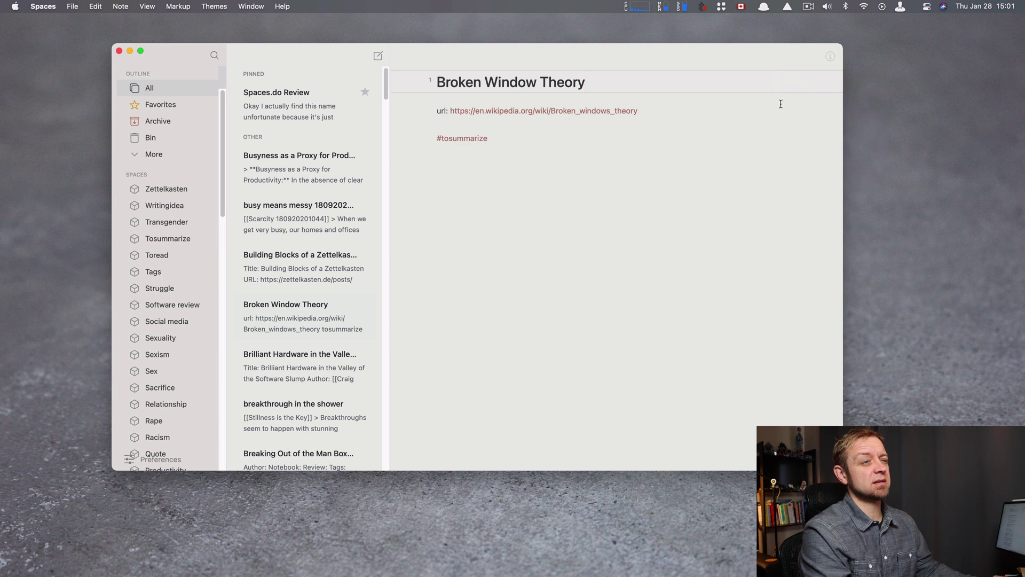
Step: Return to the Spaces.do Review note and delete the Broken Window Theory link line
click(273, 96)
scroll(530, 374, down, 3)
click(530, 389)
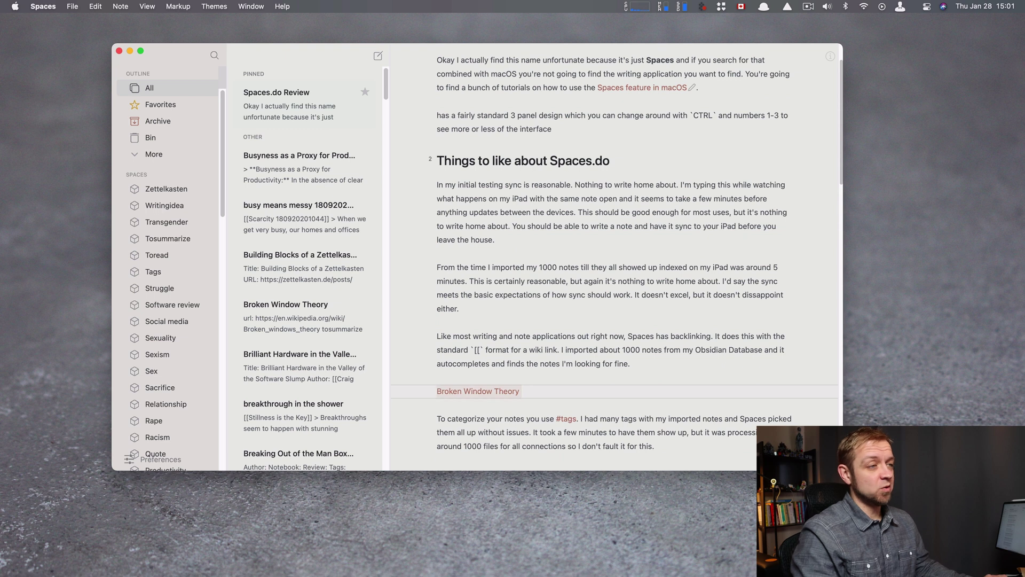
key(BackSpace)
key(BackSpace)
Step: Add the test tag #Zettelkasten/something below the tags and expand Zettelkasten to see its sub-space
scroll(578, 316, down, 3)
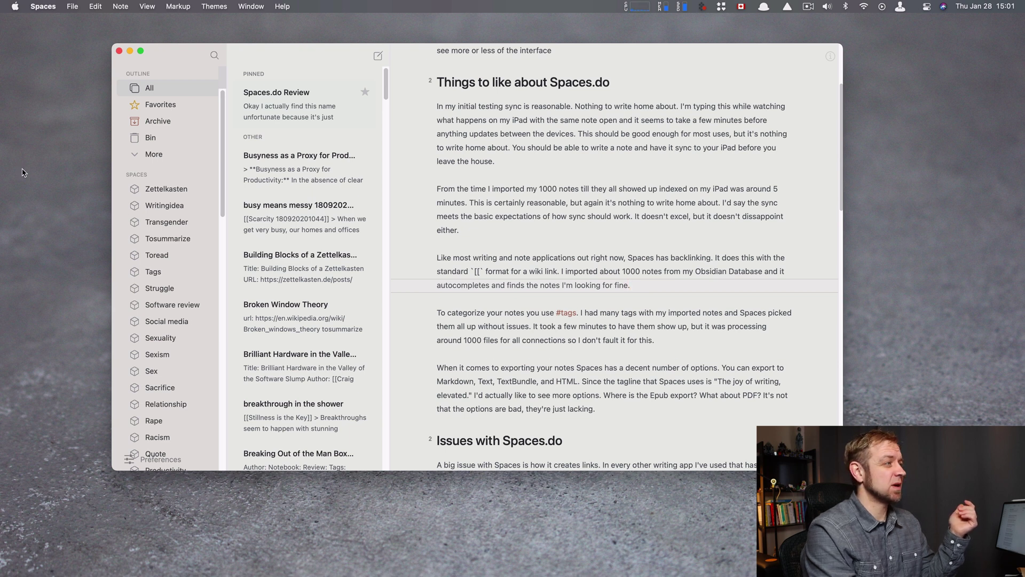
click(660, 353)
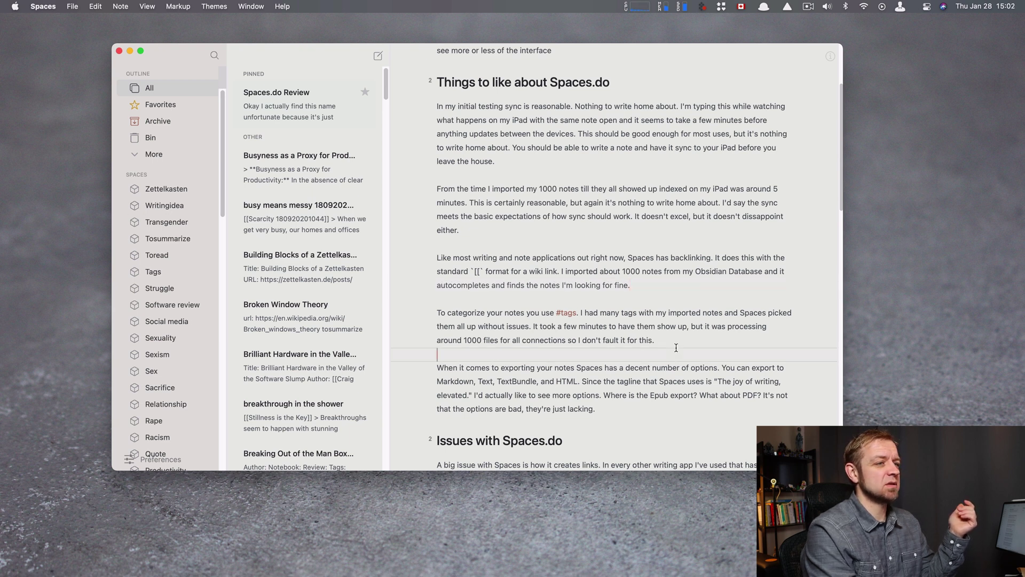
text(#Z)
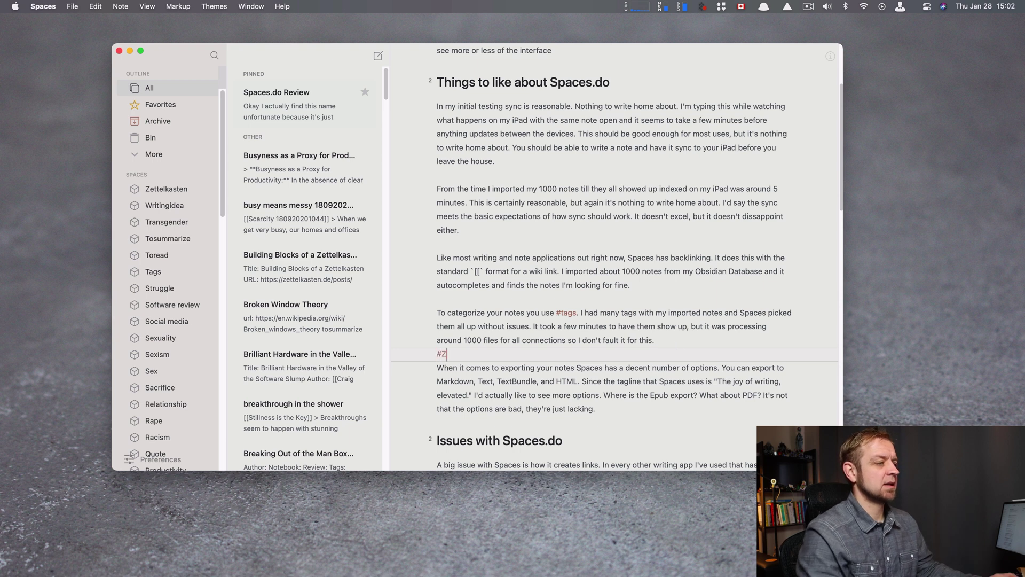
text(ettelkasten/something)
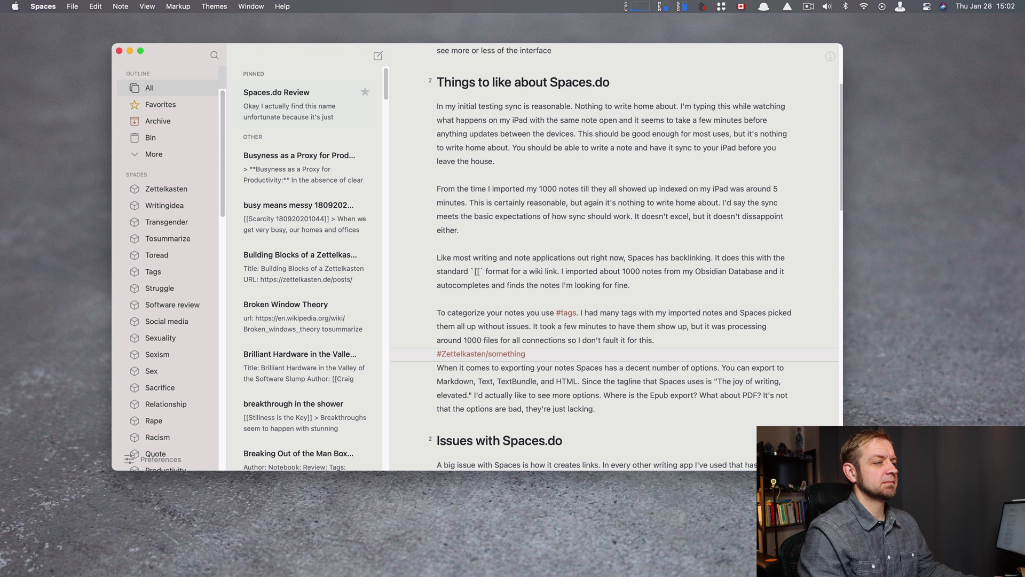
key(Return)
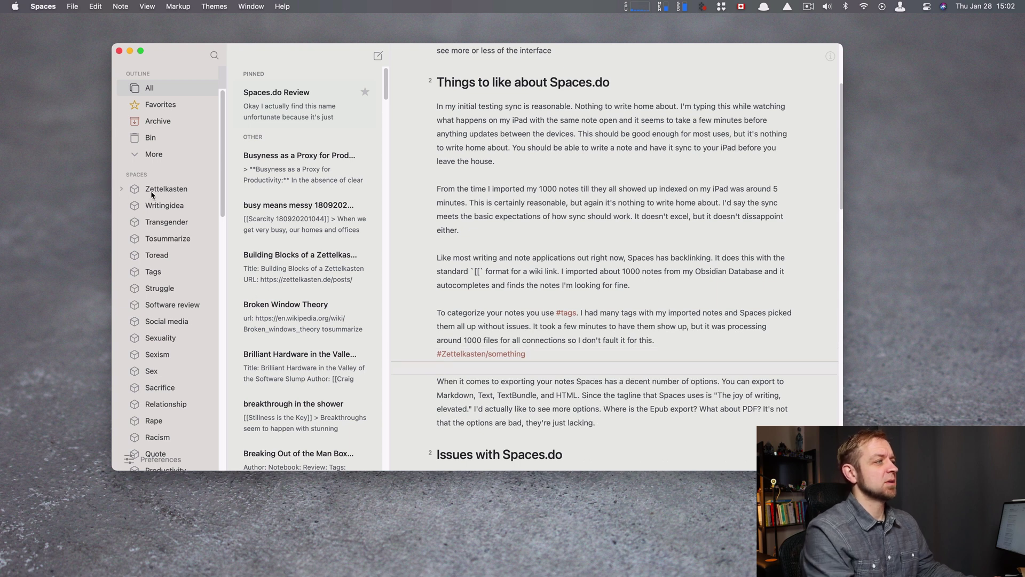
click(121, 190)
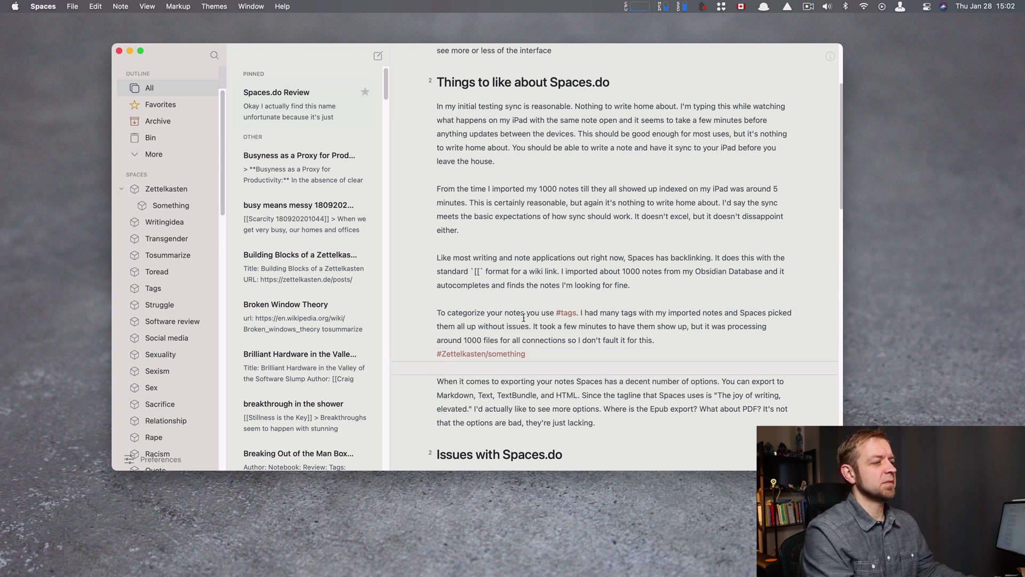
Step: Erase the #Zettelkasten/something tag line completely
click(531, 352)
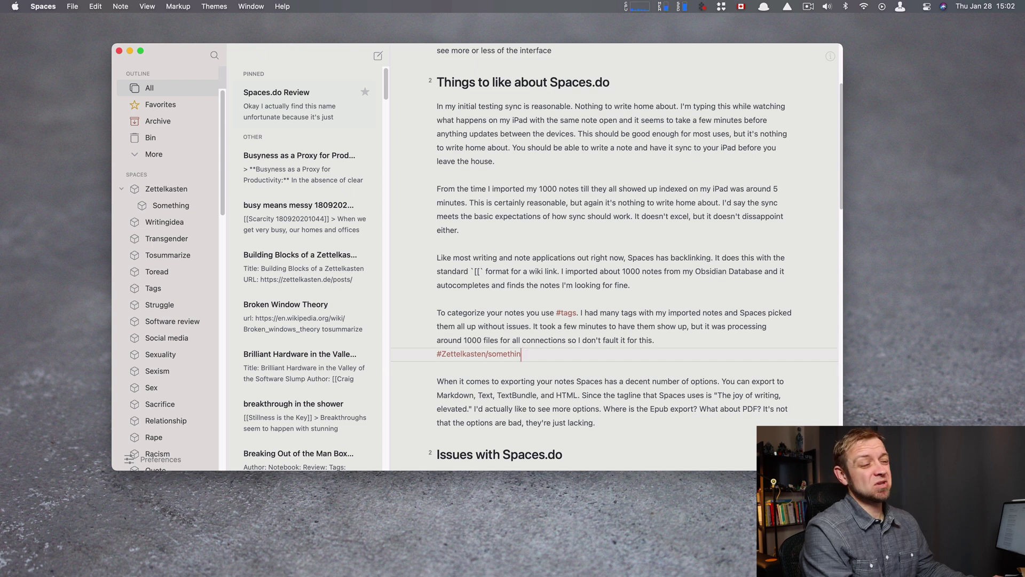
key(BackSpace)
key(BackSpace)
key(BackSpace)
key(BackSpace)
key(BackSpace)
key(BackSpace)
key(BackSpace)
key(BackSpace)
key(BackSpace)
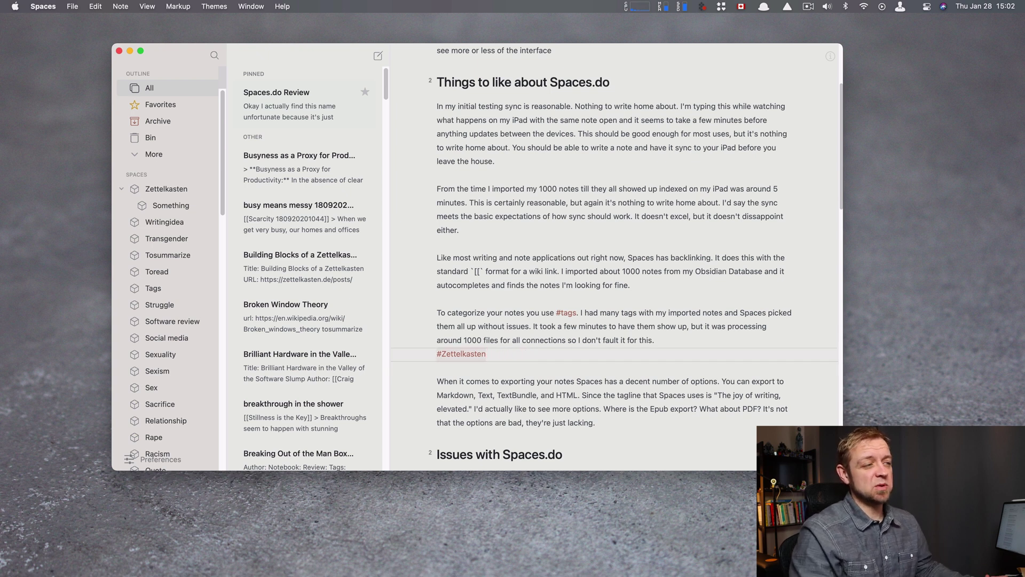
key(BackSpace)
key(BackSpace)
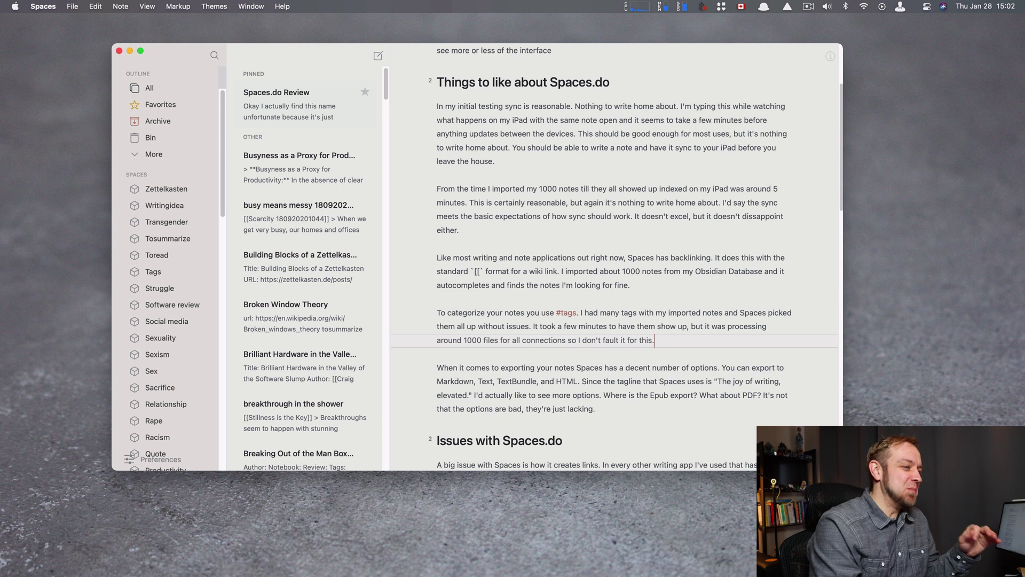
scroll(521, 373, down, 2)
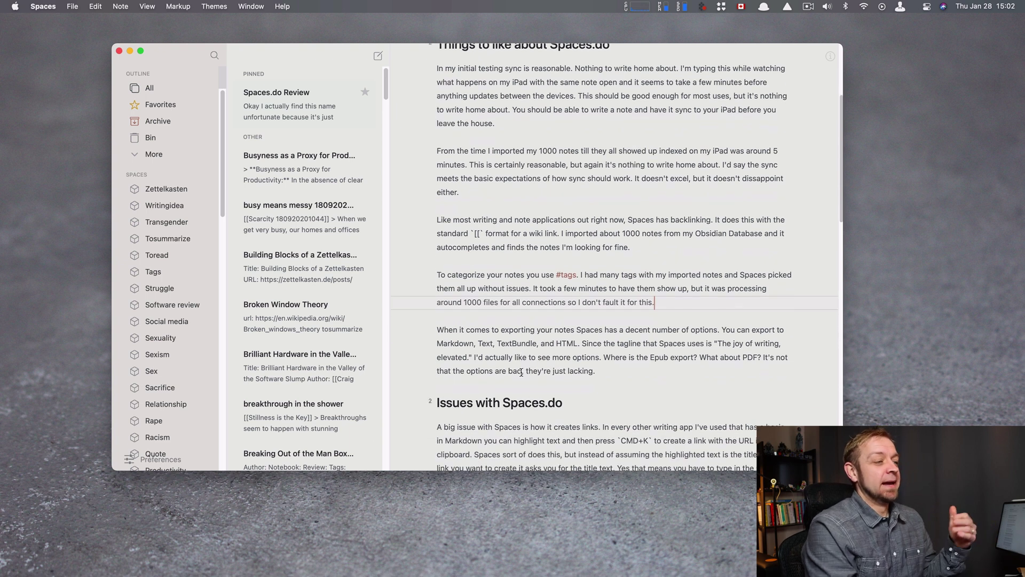
scroll(521, 372, down, 2)
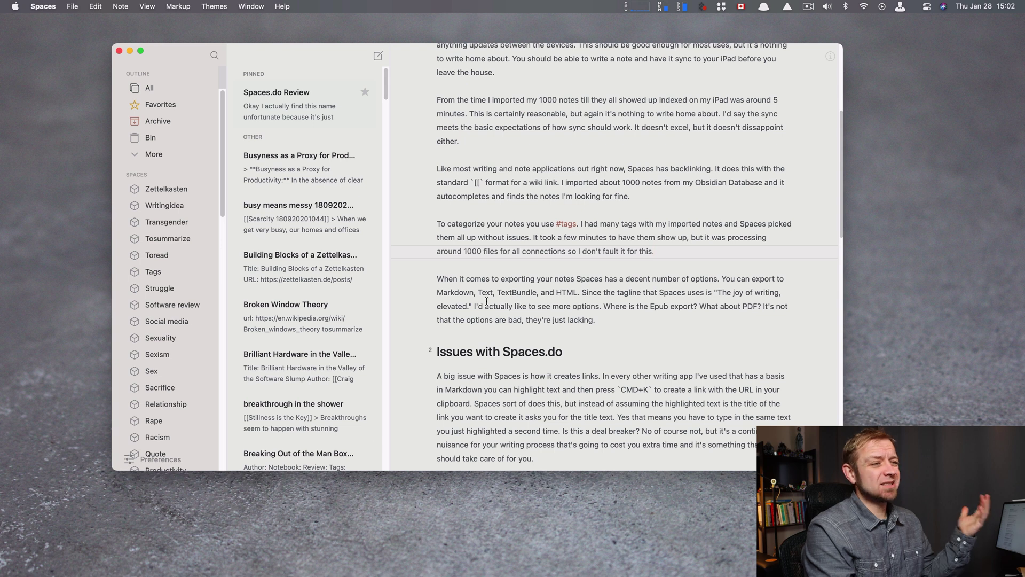
right_click(313, 123)
mouse_move(363, 233)
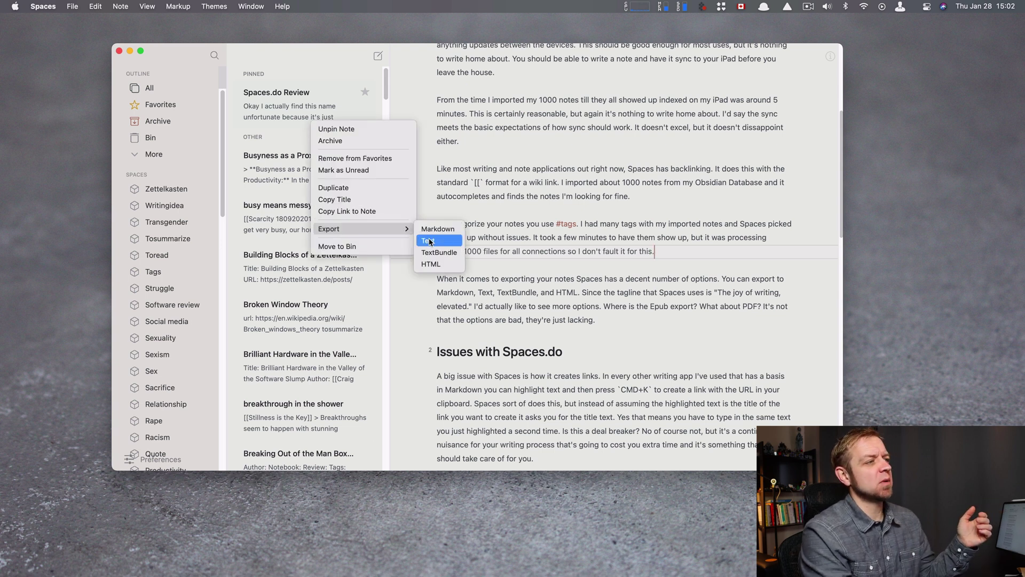
click(544, 301)
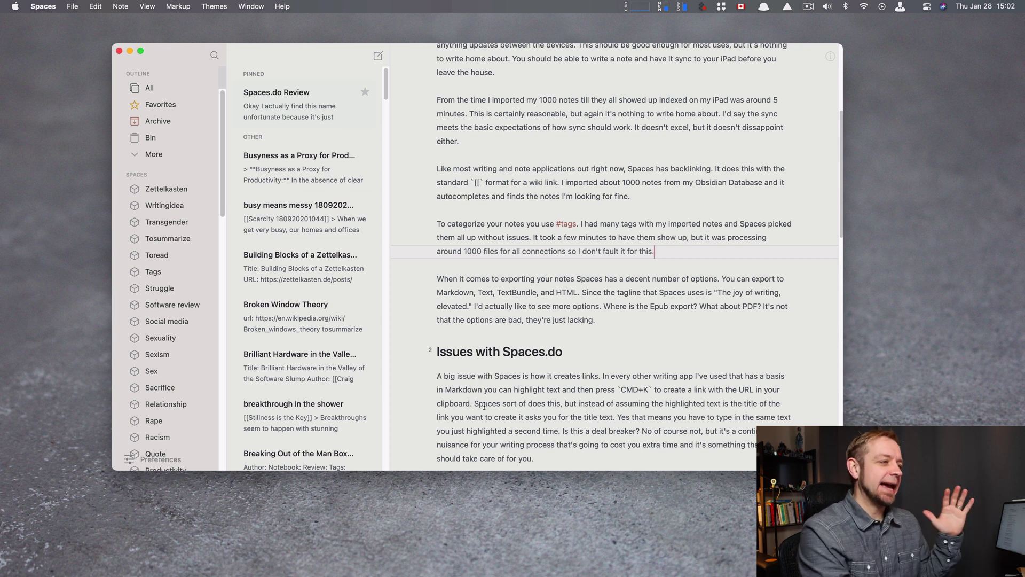
scroll(484, 390, down, 5)
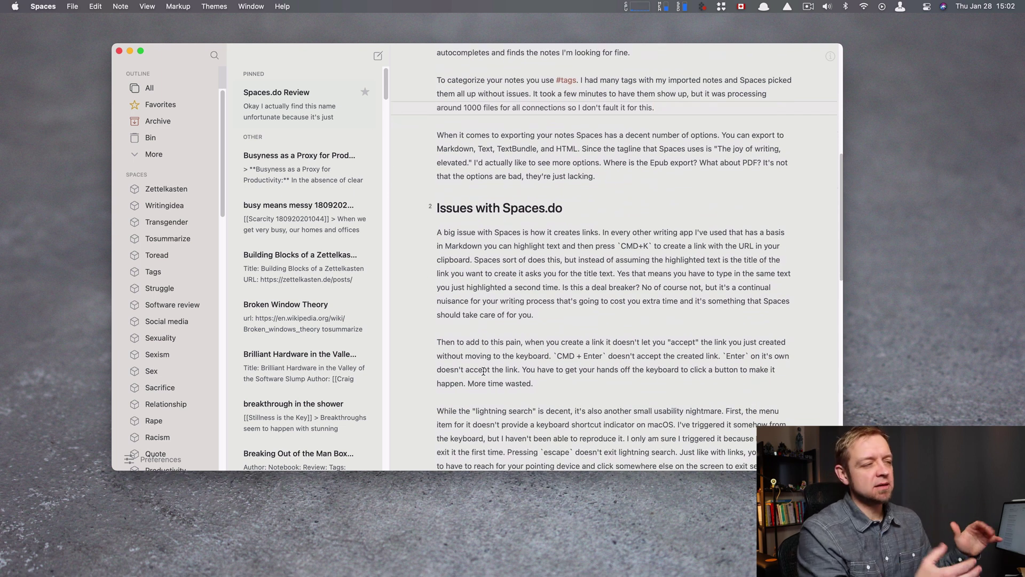
scroll(484, 371, down, 1)
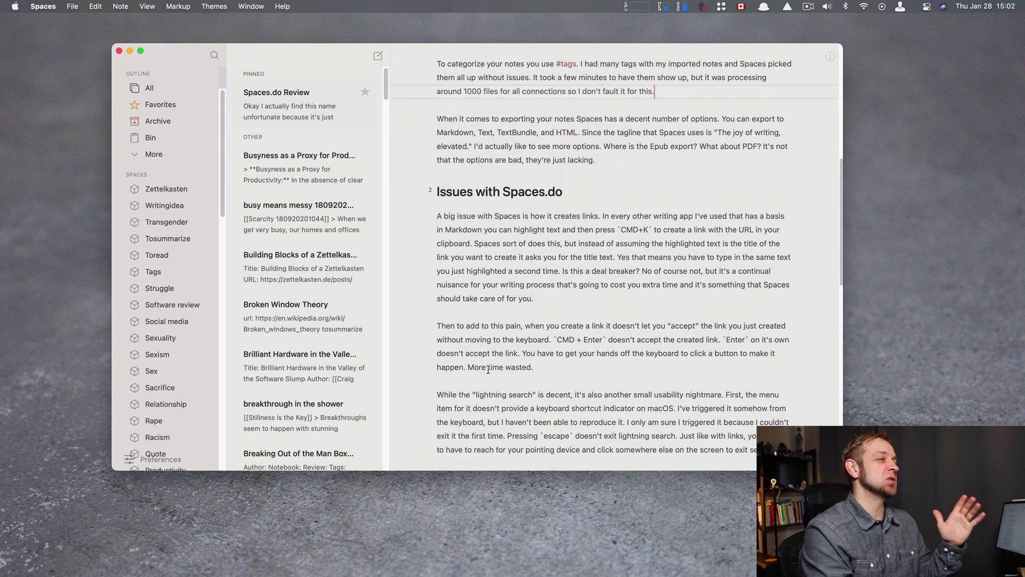
click(569, 300)
key(Return)
key(Return)
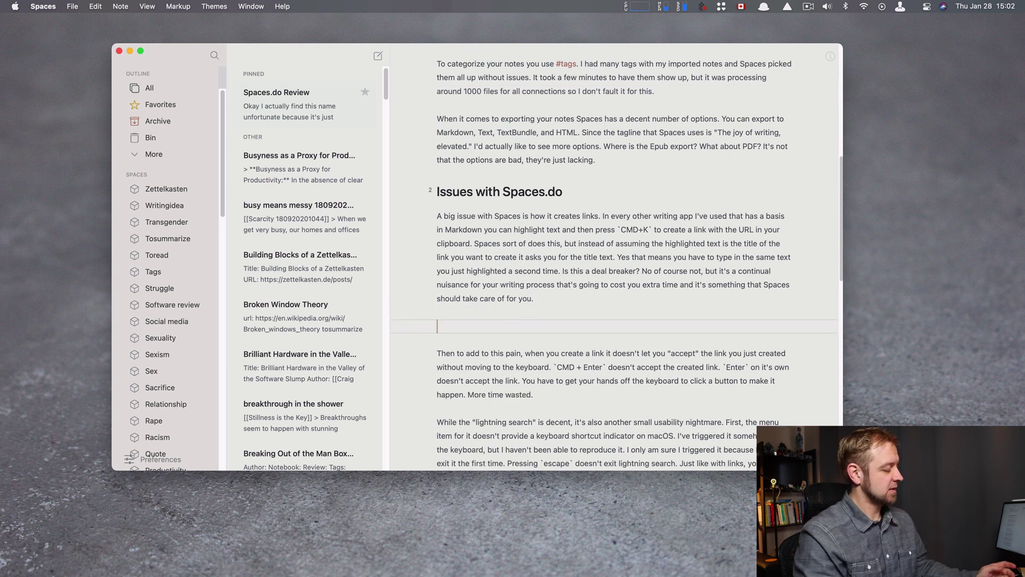
key(super+shift+v)
key(Down)
key(Down)
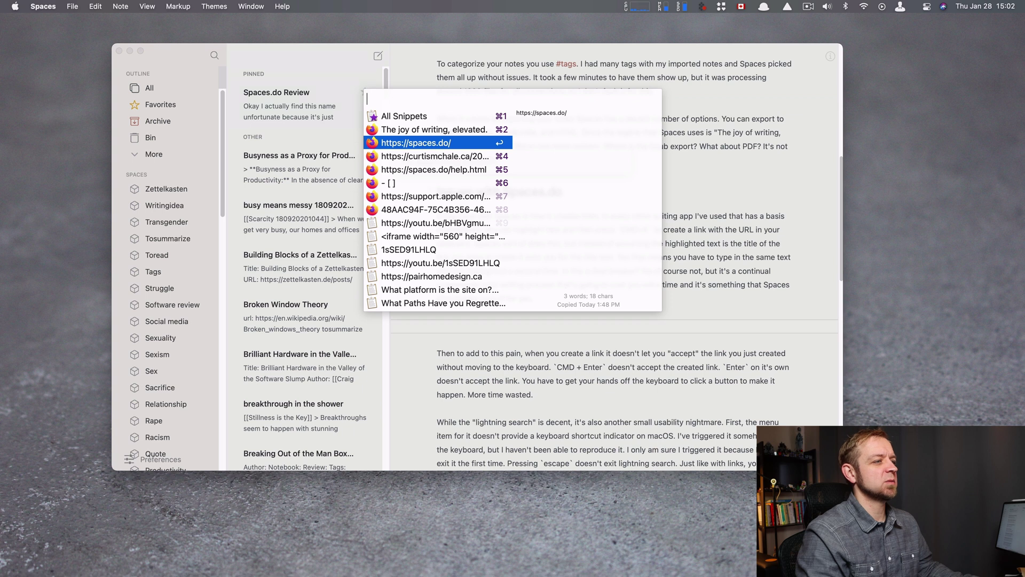
key(Return)
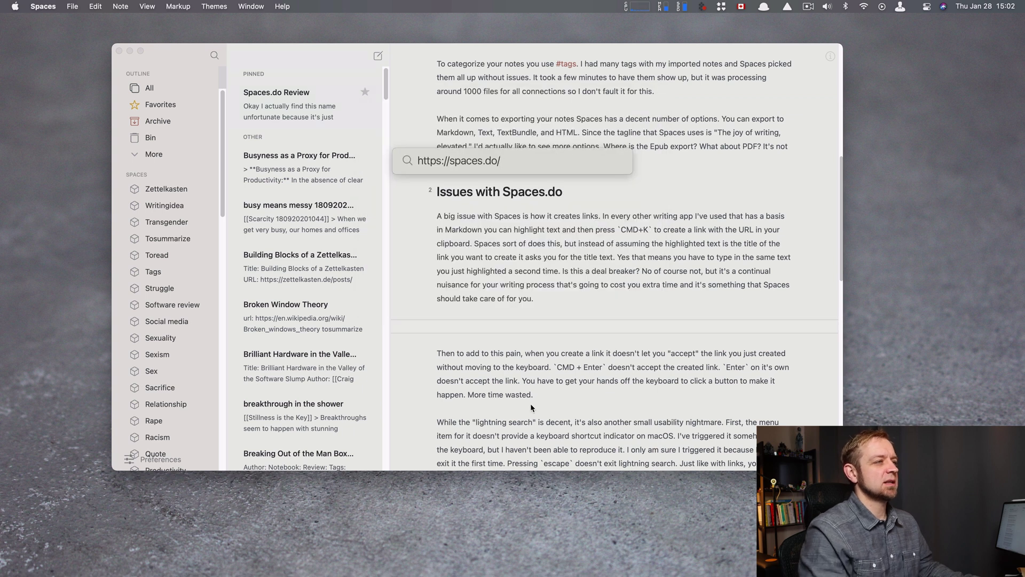
key(super+a)
key(super+c)
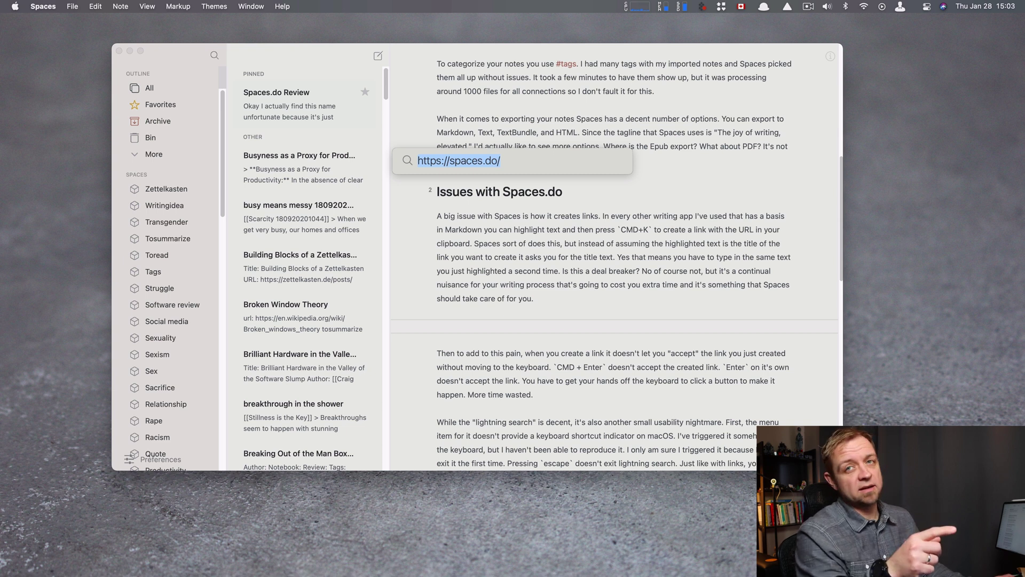
click(530, 318)
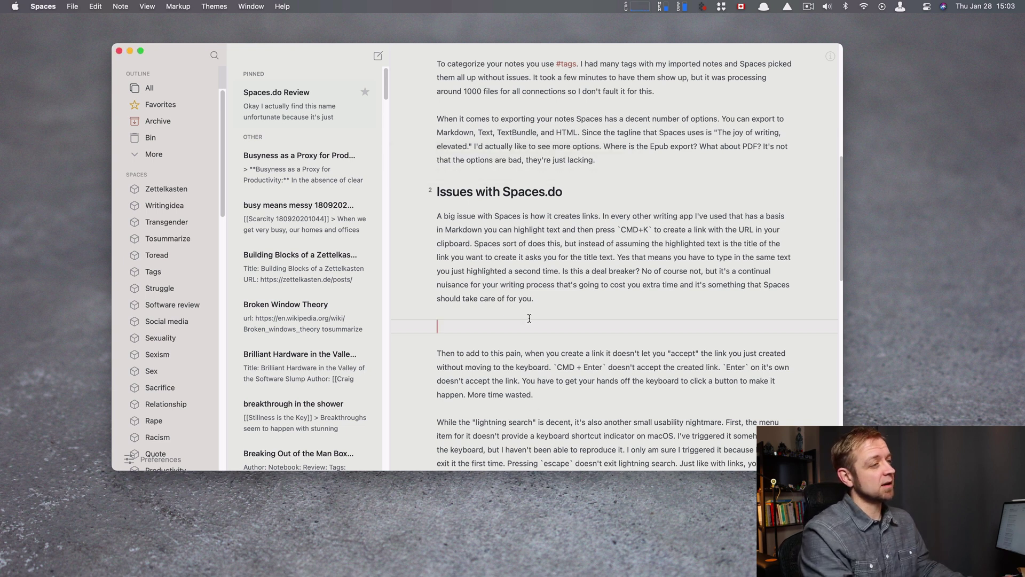
Step: Open and dismiss Lightning Search, the Alfred launcher and clipboard history without inserting anything
key(super+l)
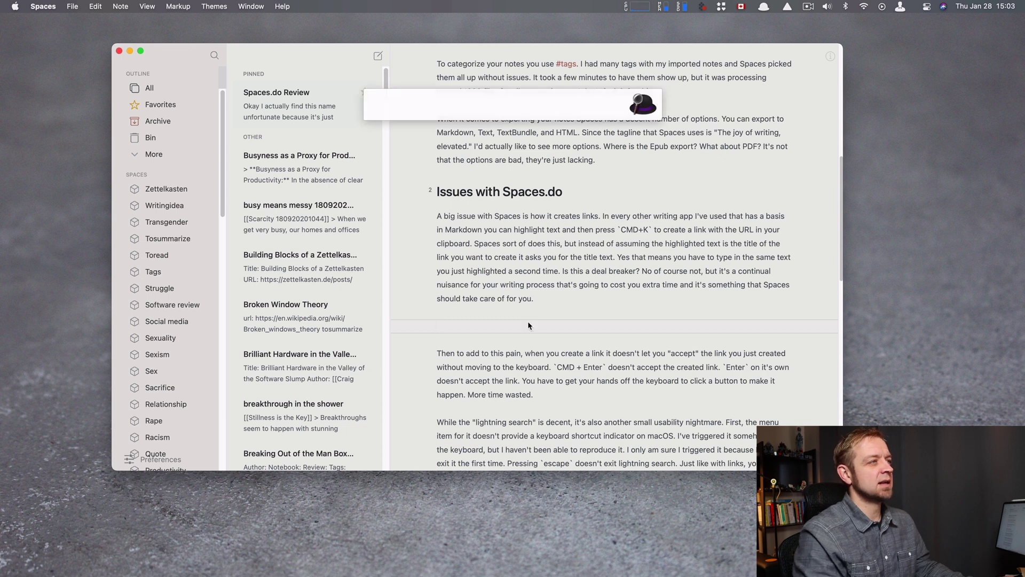
click(527, 322)
key(alt+space)
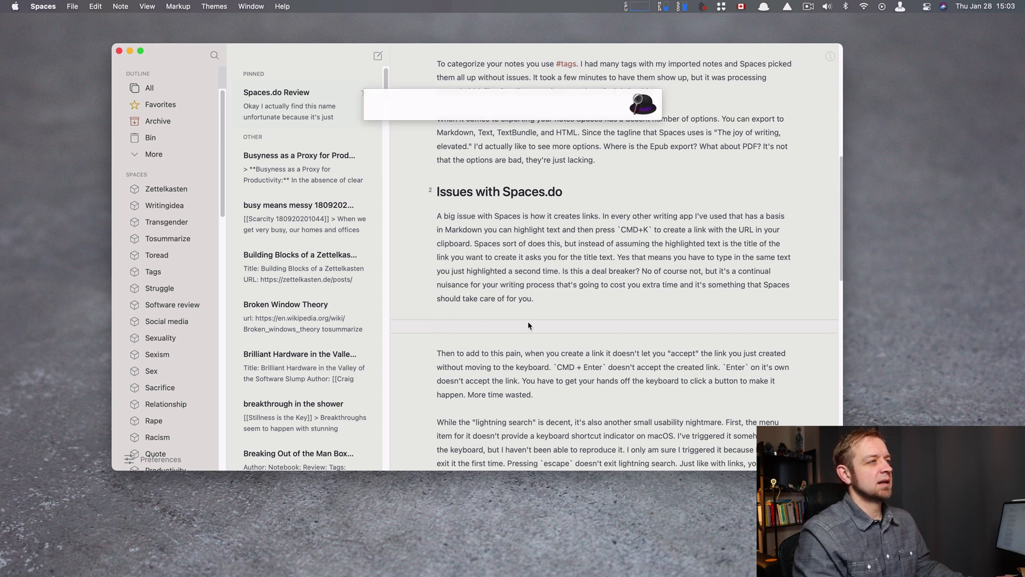
key(Escape)
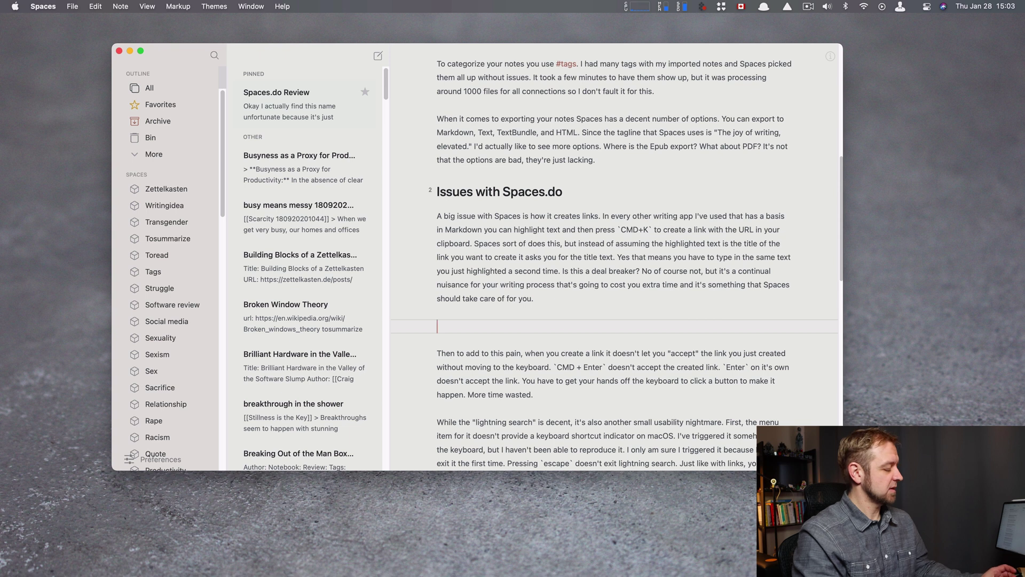
key(super+alt+c)
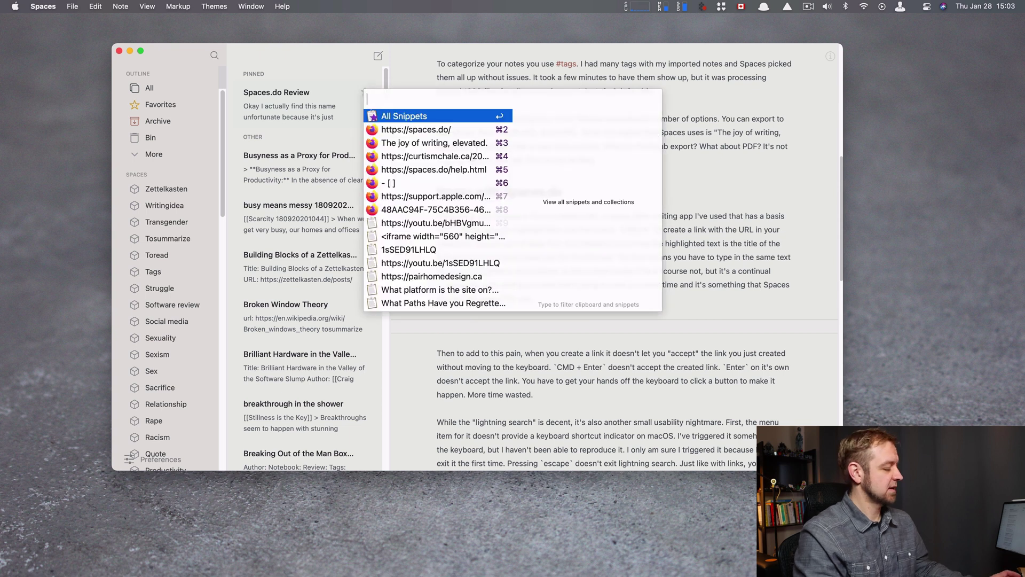
key(Escape)
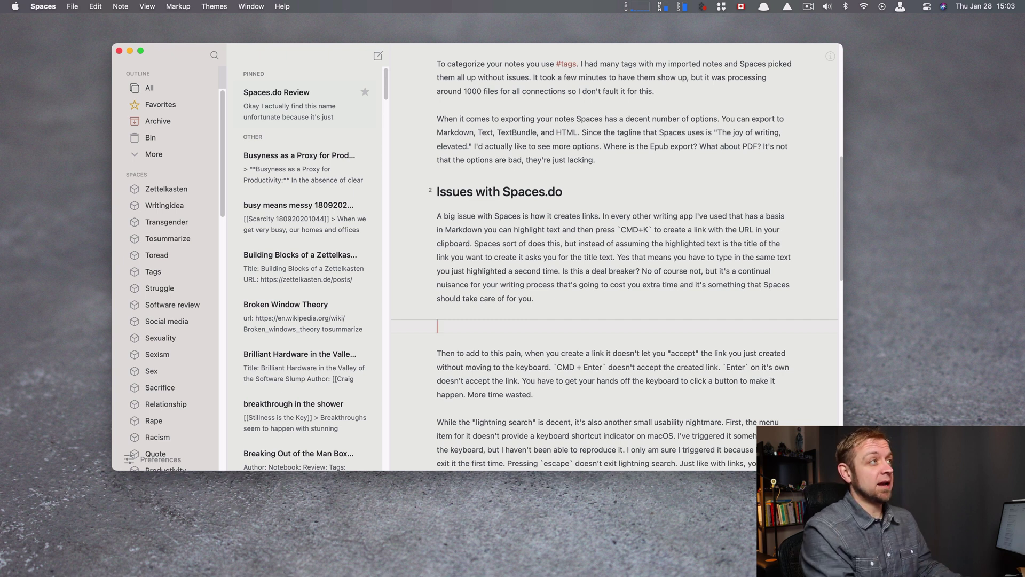
Step: Search Help for 'light', then close the results
click(279, 5)
text(light)
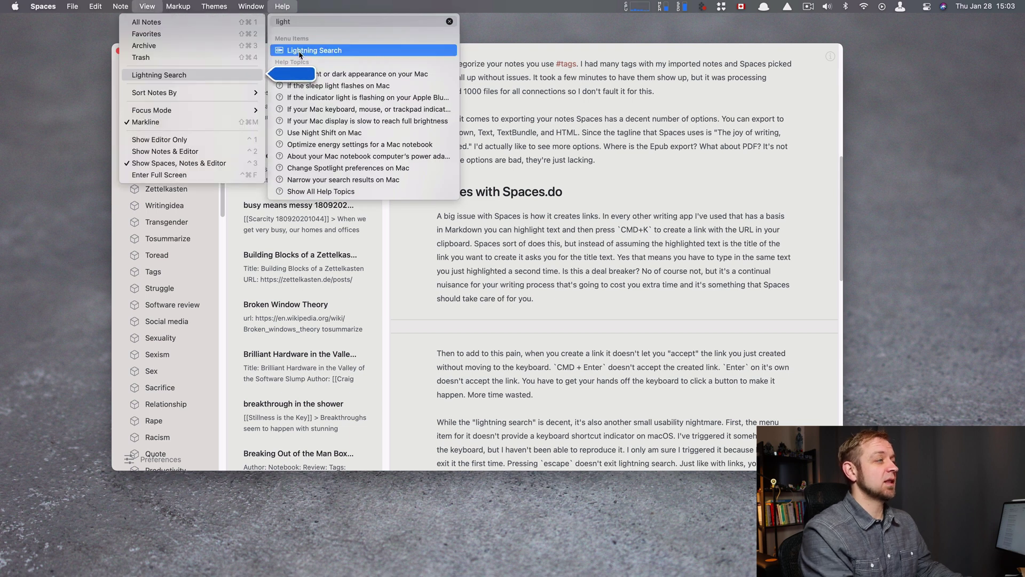
mouse_move(296, 42)
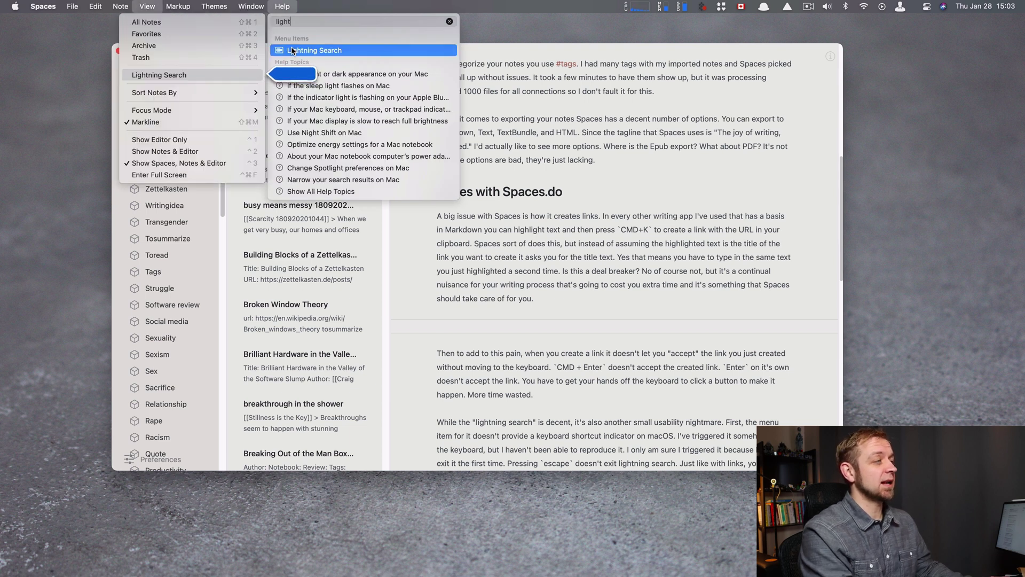
click(469, 319)
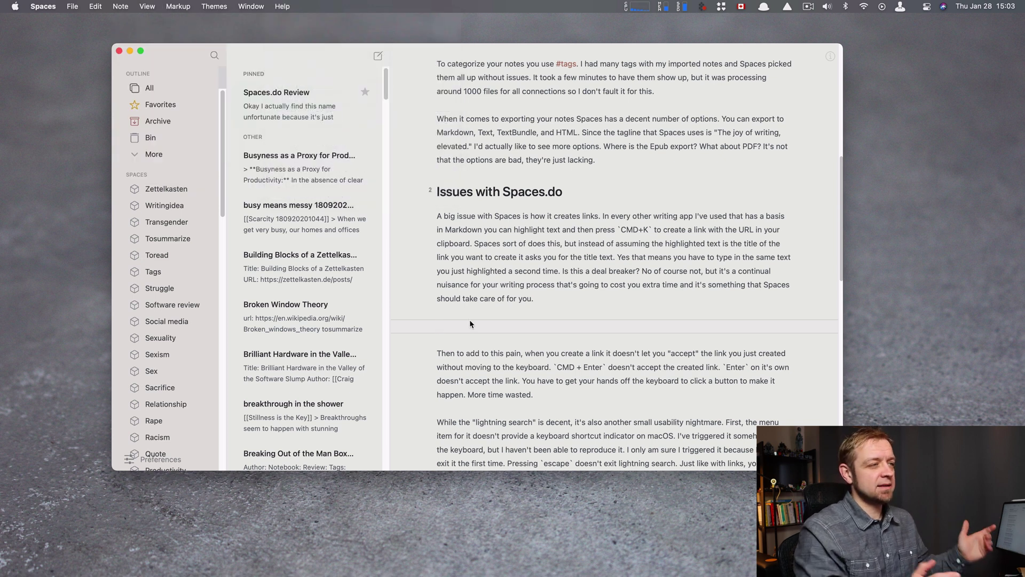
key(super+v)
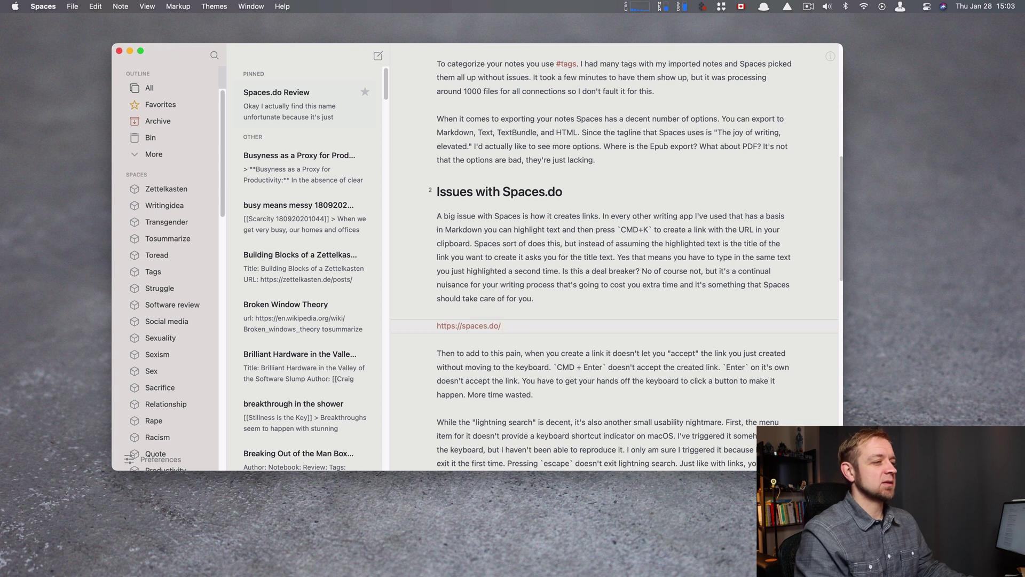
text(A Link)
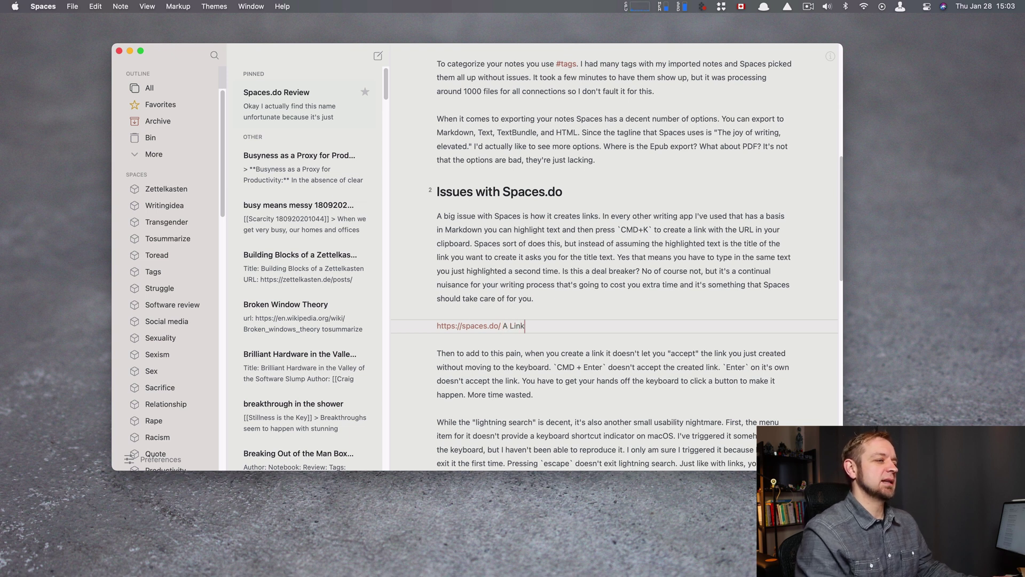
key(alt+shift+Left)
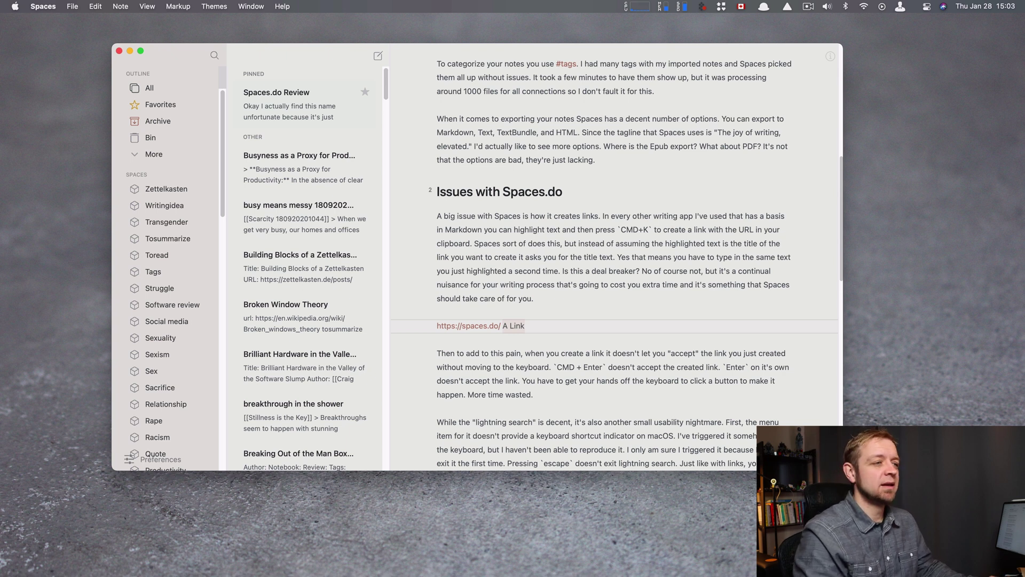
key(super+k)
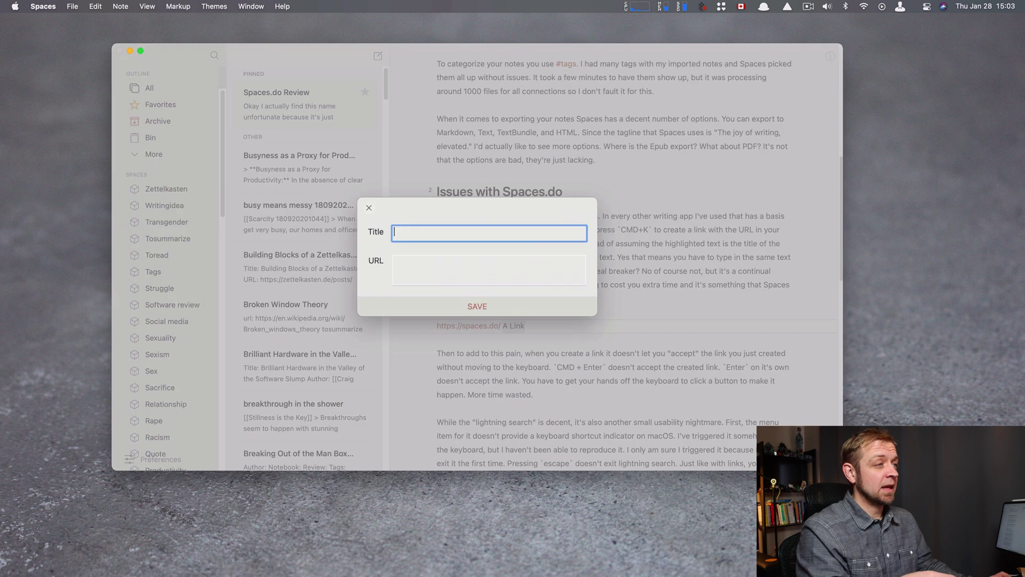
click(414, 264)
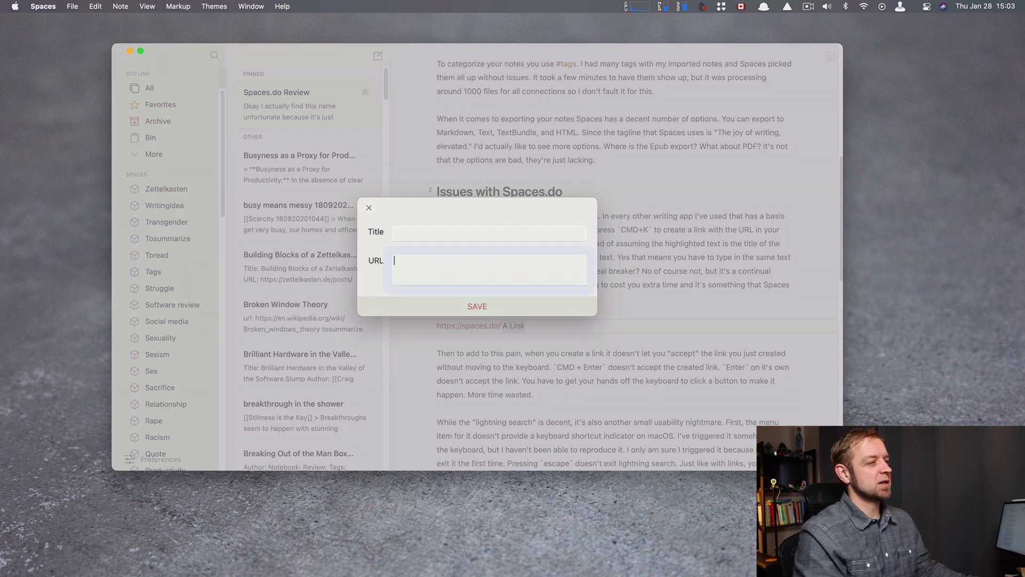
key(super+v)
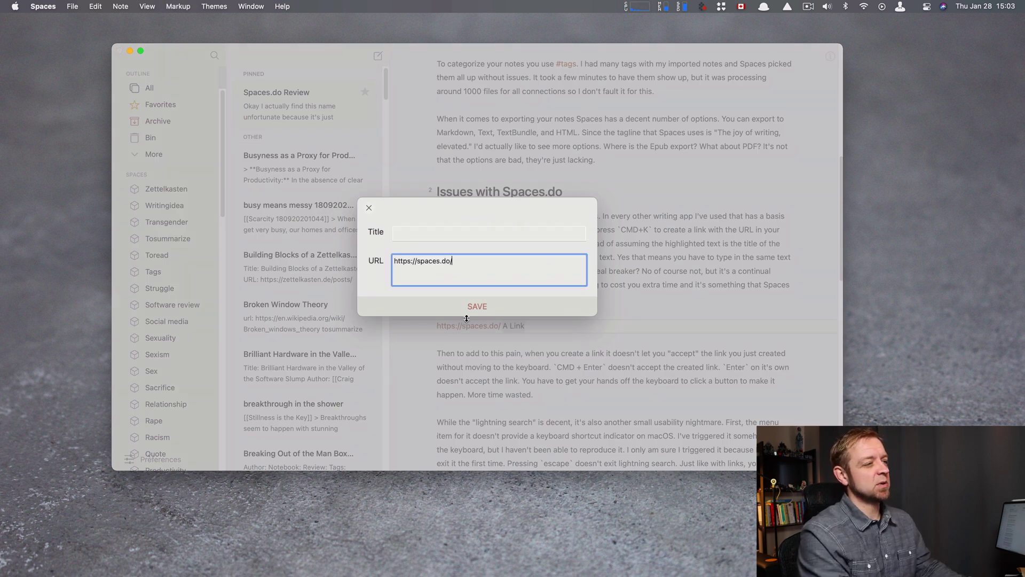
click(474, 301)
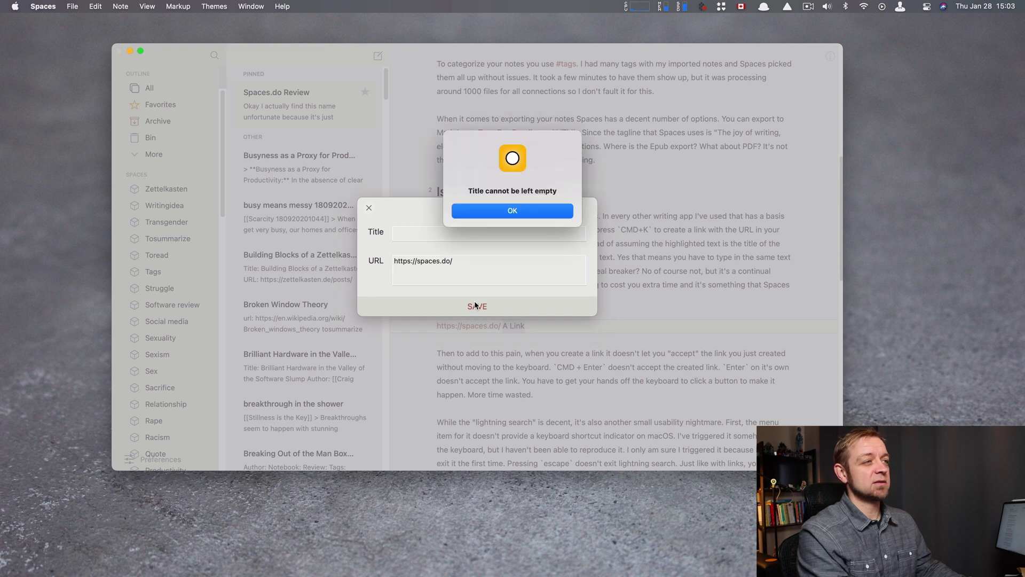
click(490, 212)
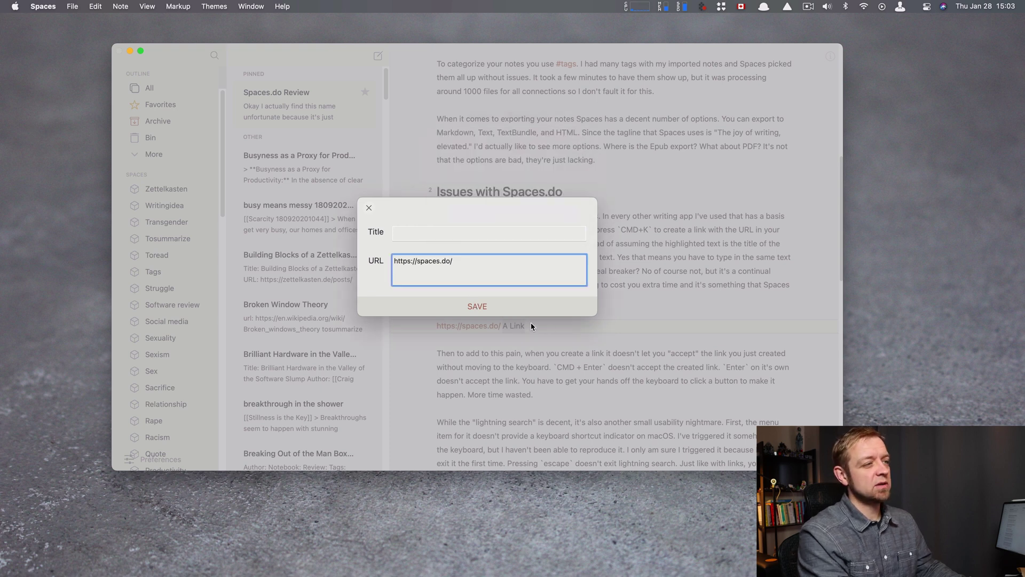
click(420, 235)
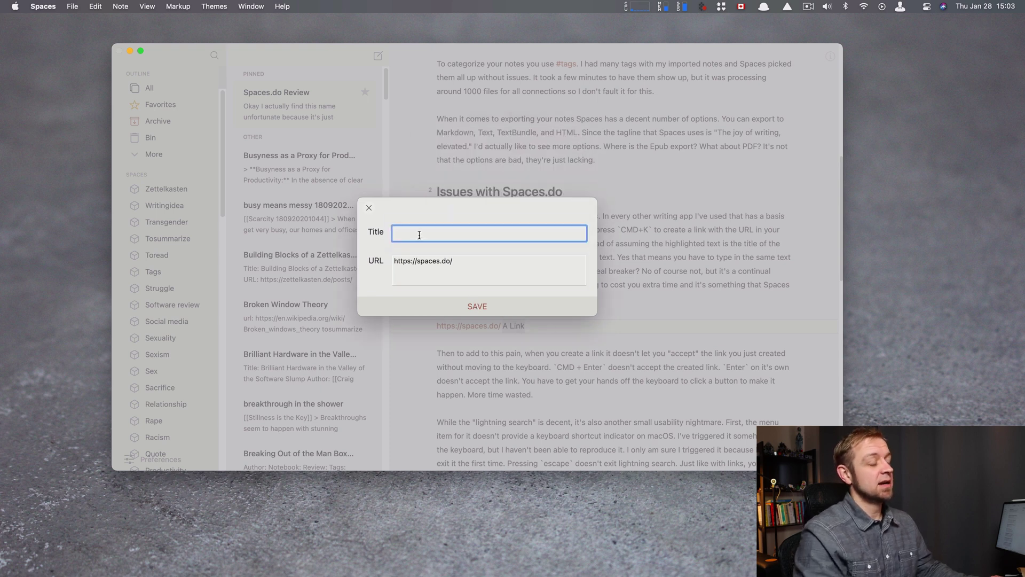
text(no)
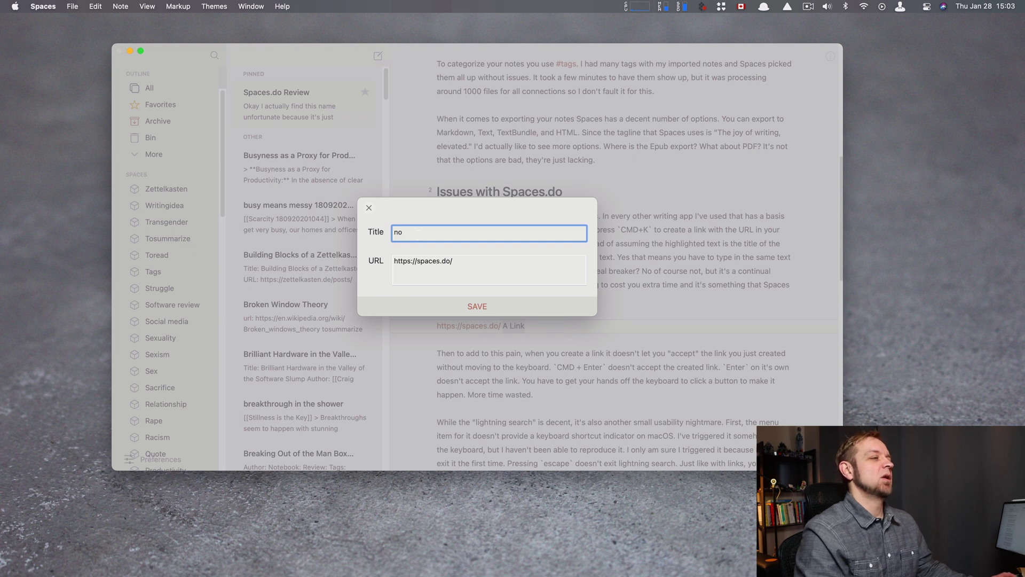
text(t the text)
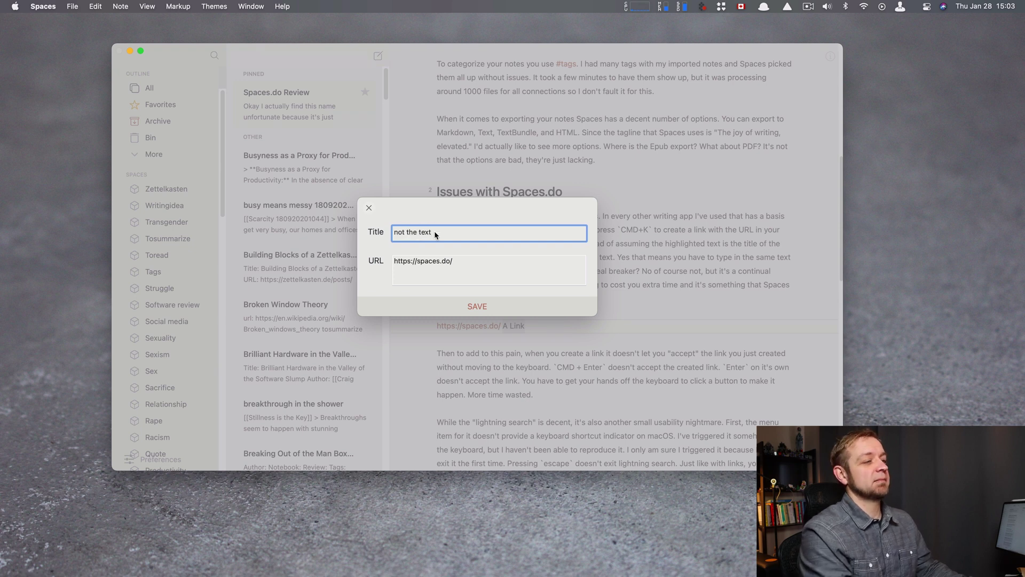
click(464, 302)
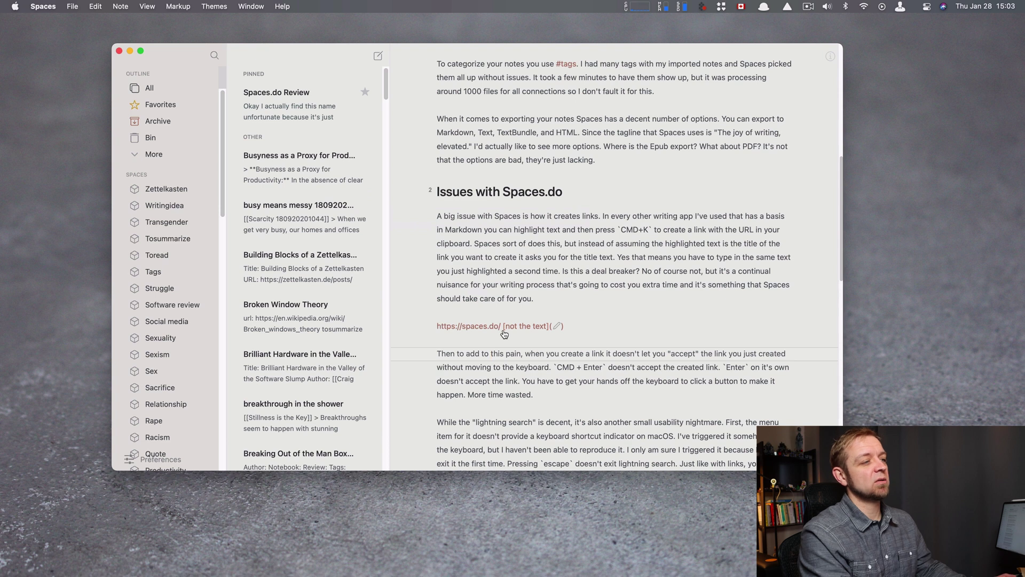
drag(577, 325, 504, 326)
key(BackSpace)
text([a link)
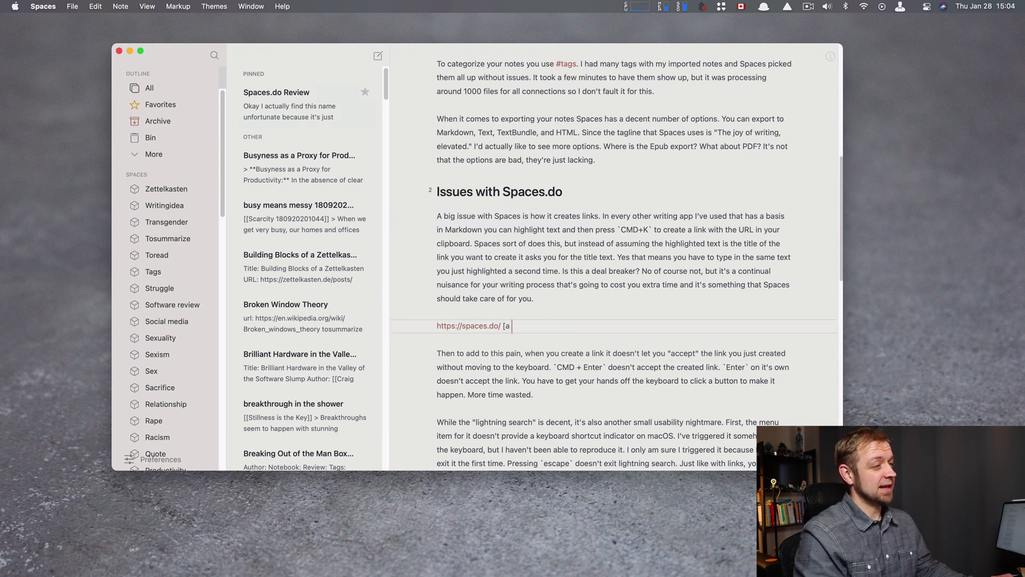
key(BackSpace)
key(BackSpace)
key(BackSpace)
key(BackSpace)
key(BackSpace)
text(a link)
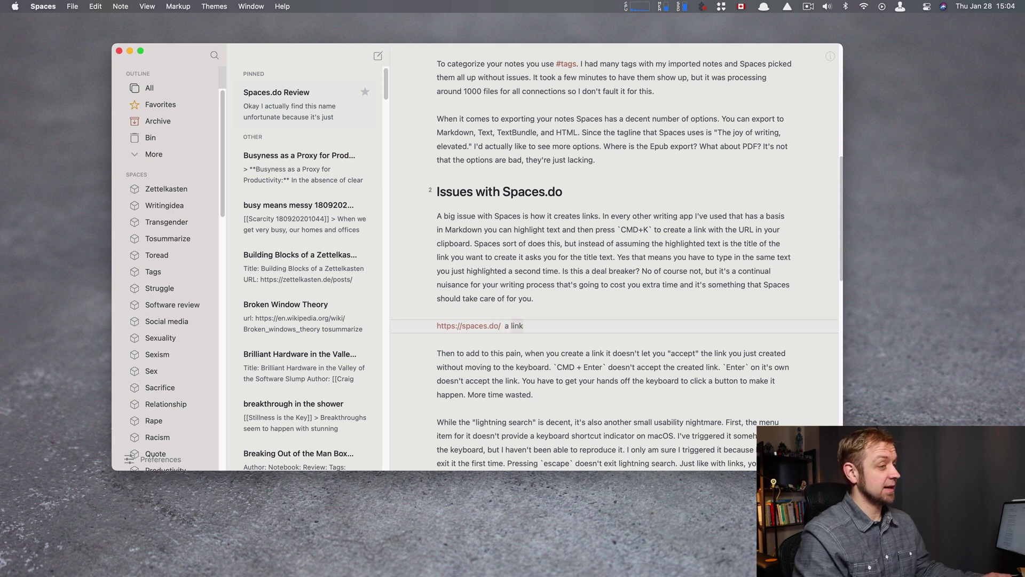
key(super+k)
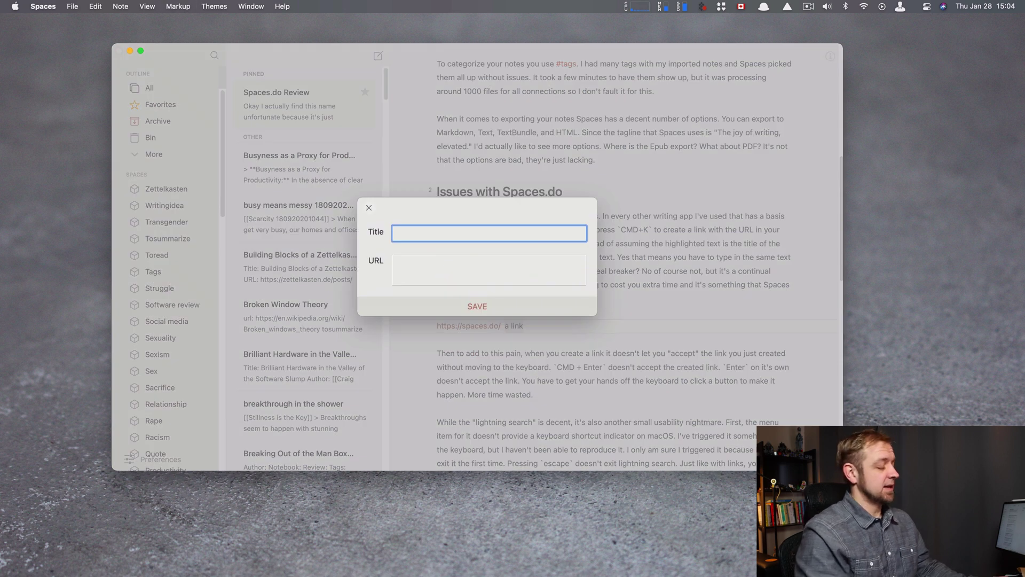
text(text)
key(Tab)
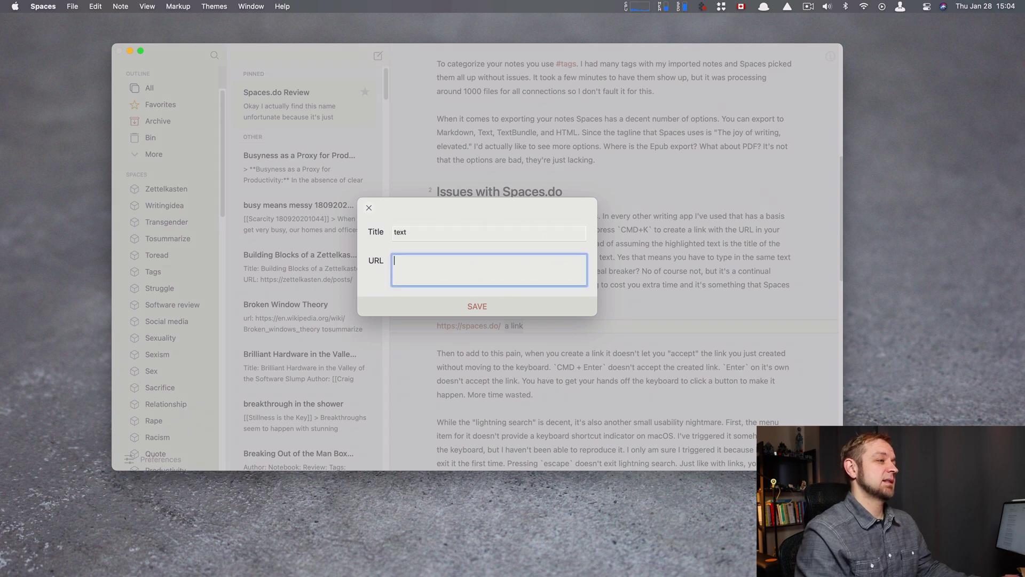
text(https://spaces.do/)
key(super+a)
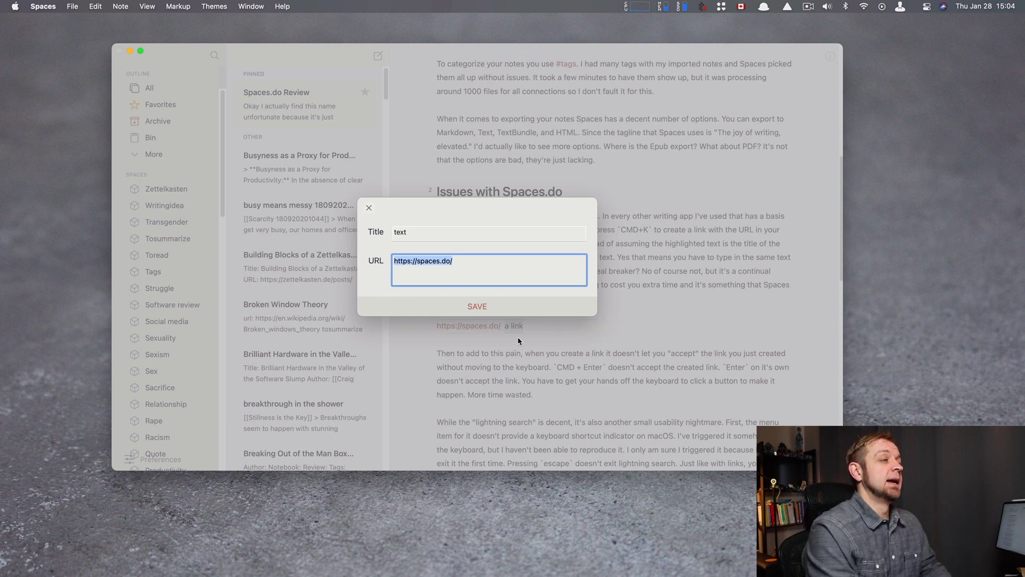
click(479, 306)
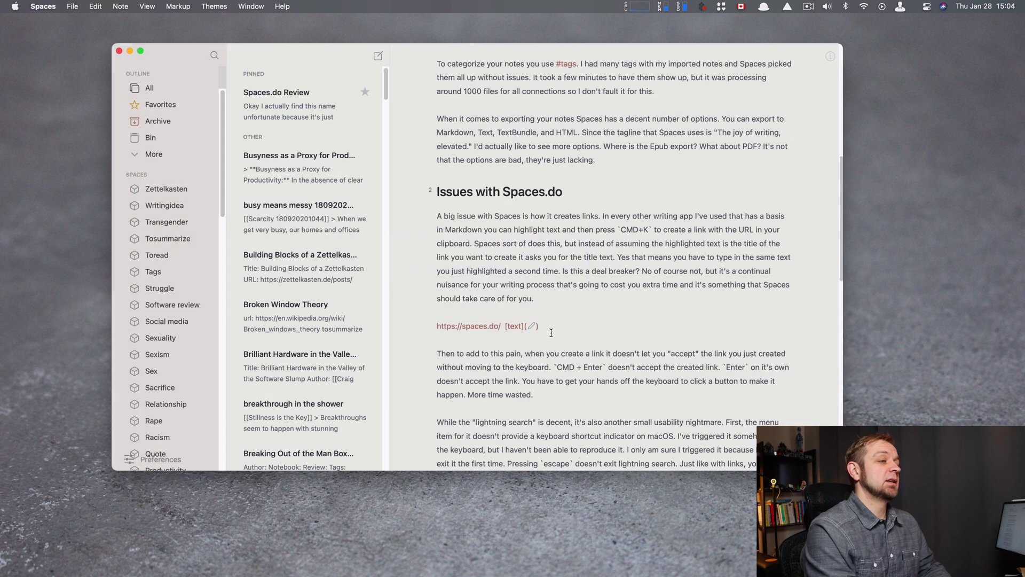
Step: Delete the link markup, the spaces.do URL and the leftover empty line
click(508, 325)
key(Delete)
key(BackSpace)
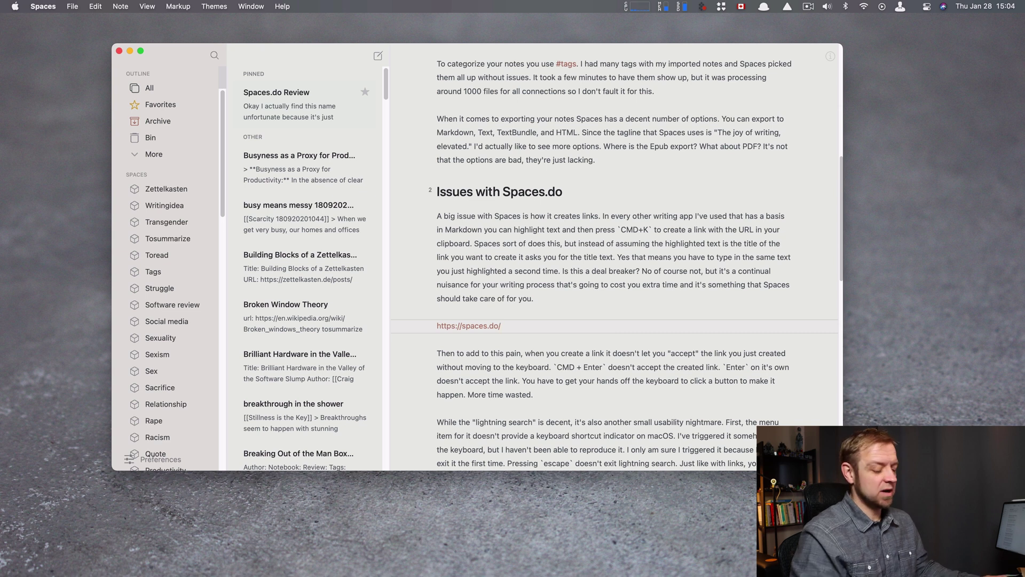
key(super+BackSpace)
key(BackSpace)
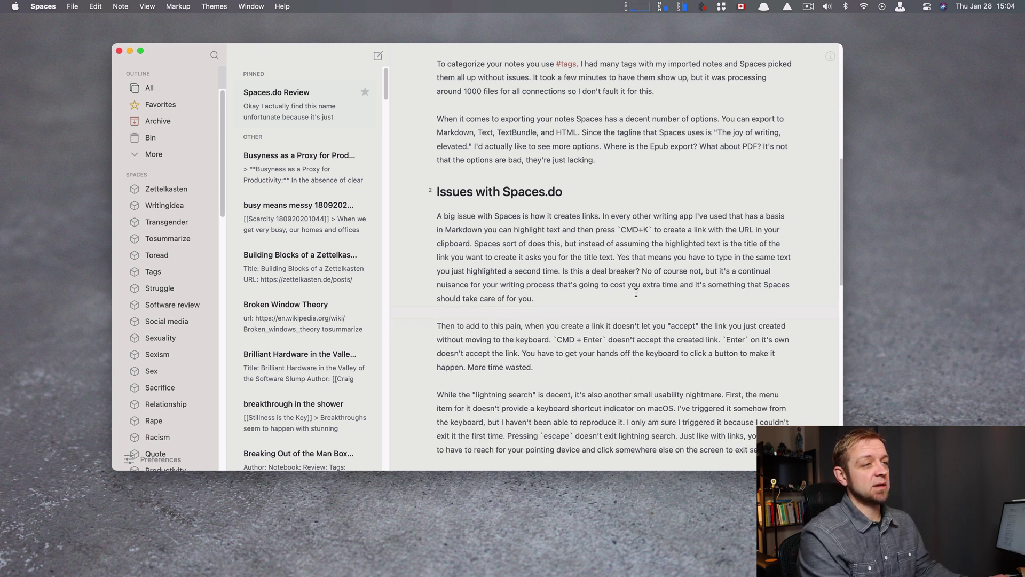
drag(632, 285, 689, 285)
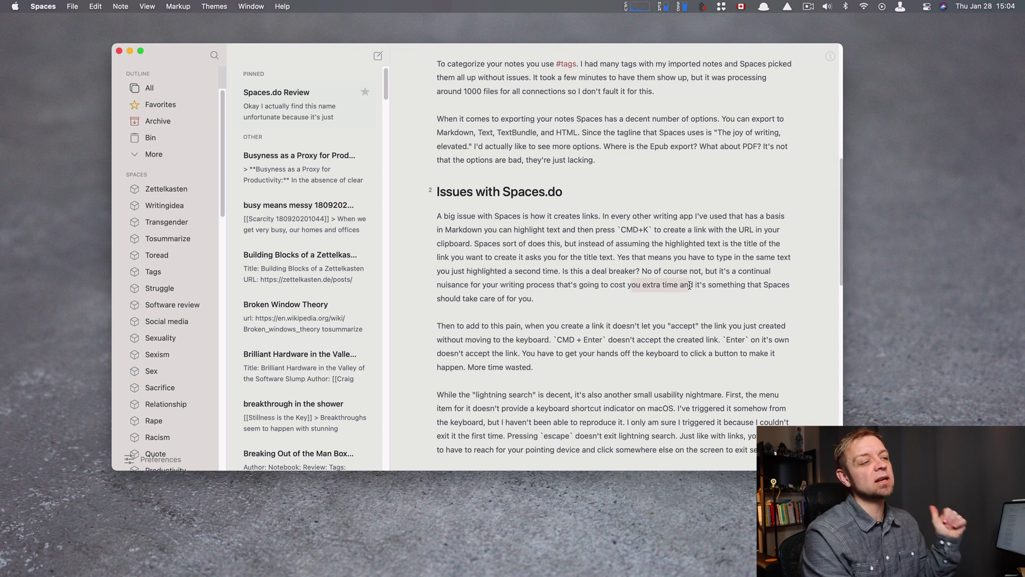
scroll(664, 390, down, 5)
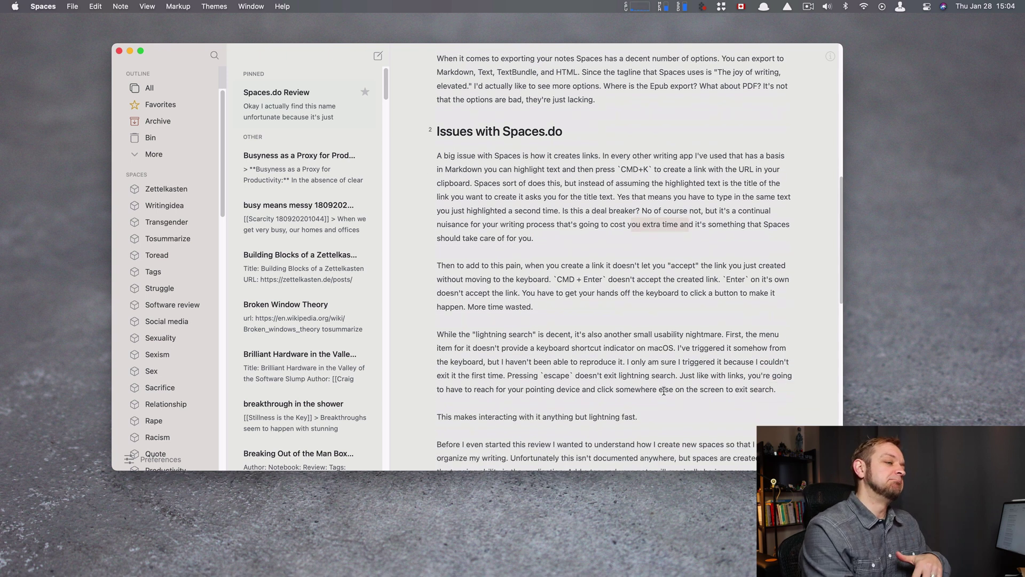
drag(623, 310, 444, 286)
scroll(445, 288, down, 2)
click(443, 299)
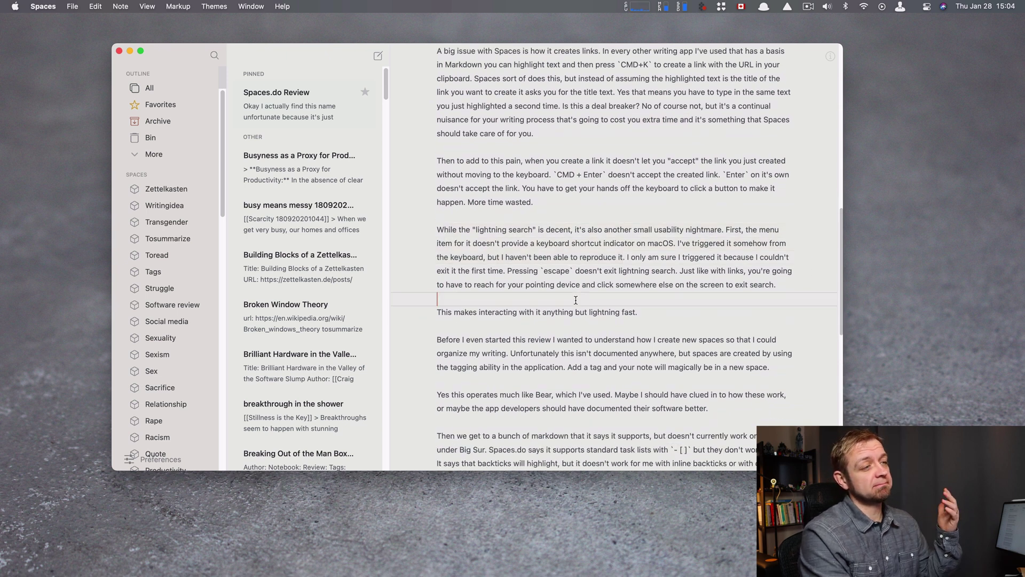
click(283, 6)
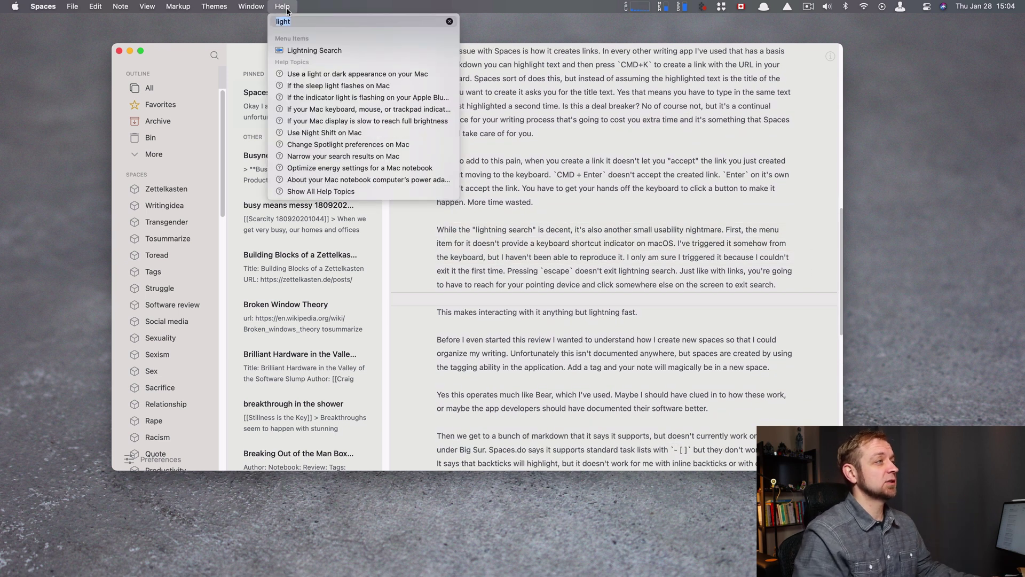
key(Down)
key(Return)
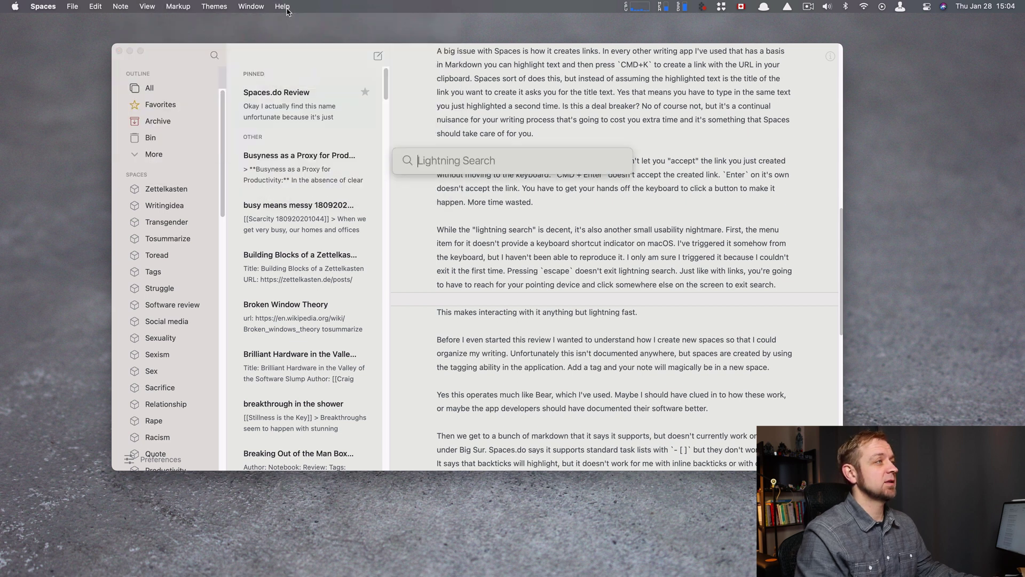
text(search)
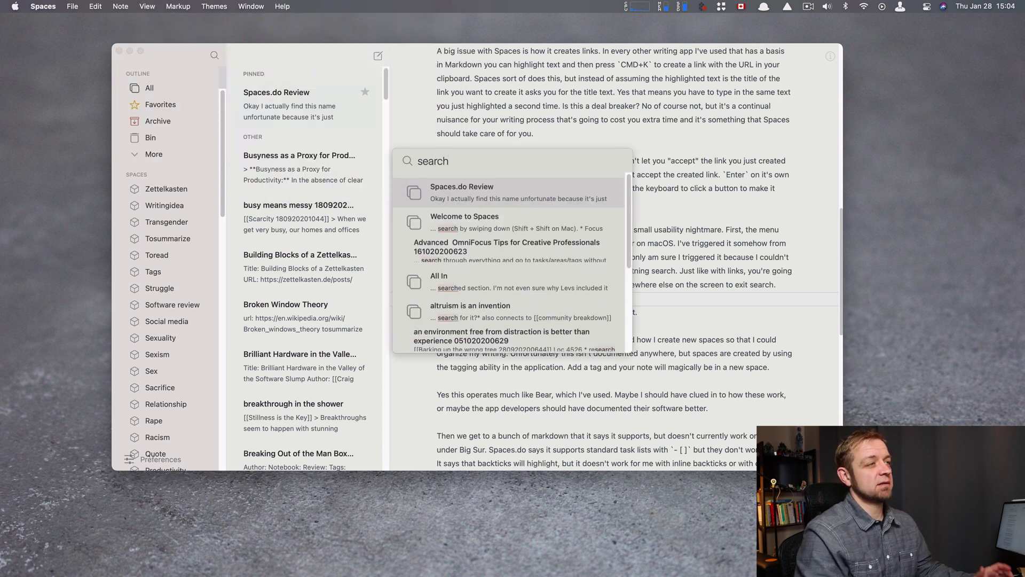
key(BackSpace)
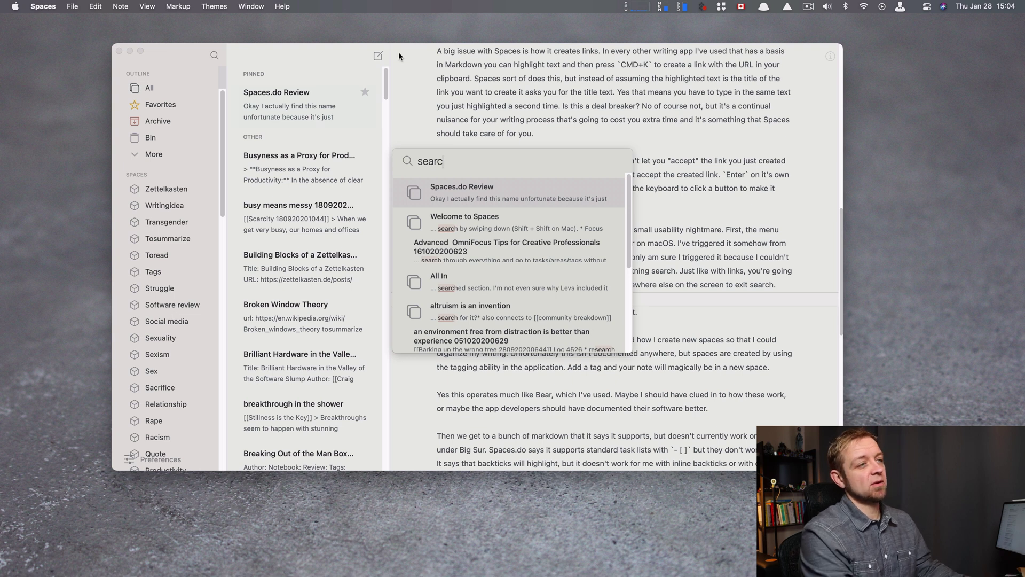
click(694, 244)
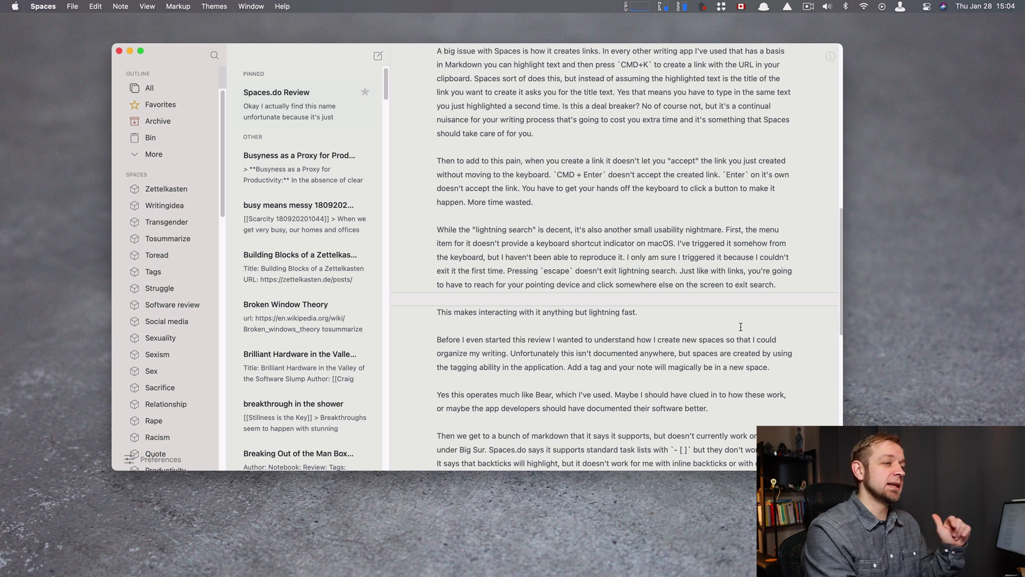
scroll(724, 403, down, 5)
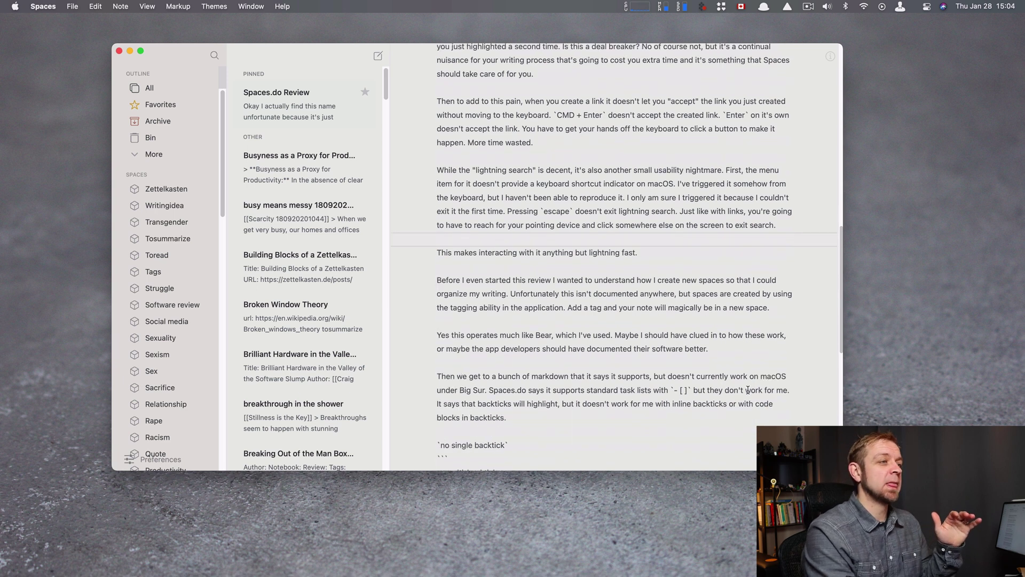
scroll(710, 400, down, 2)
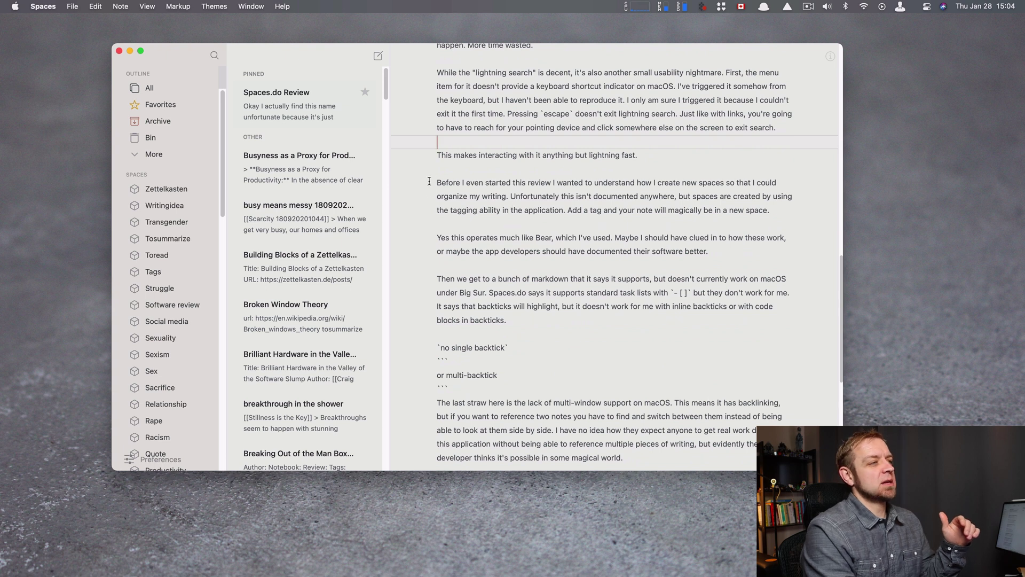
Step: Highlight the paragraph about creating spaces, then switch to Firefox's Spaces help page
drag(431, 182, 768, 214)
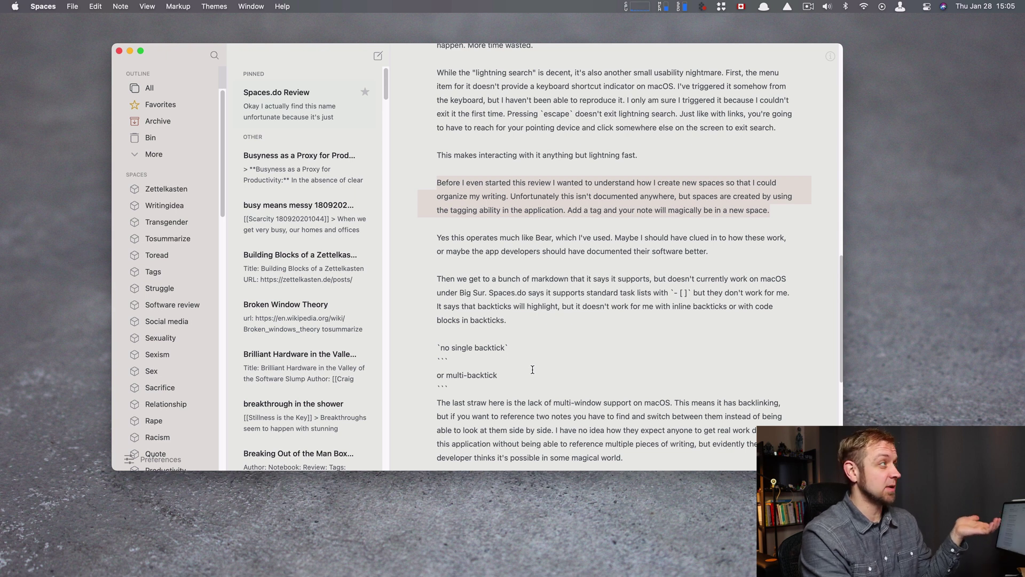
key(super+Tab)
key(super+Tab)
key(super+Tab)
key(super+Tab)
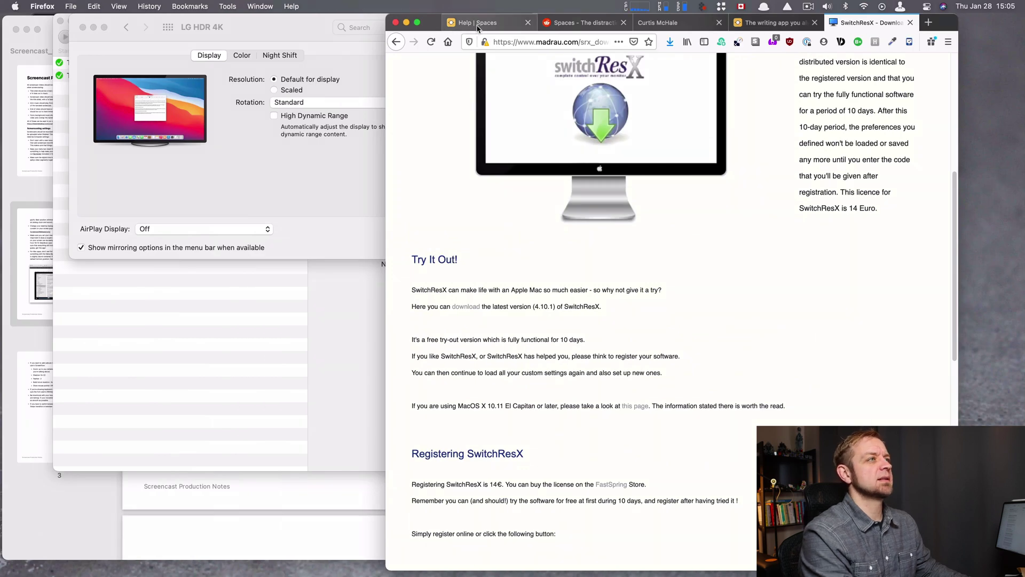
click(477, 27)
Step: Review the help page's Todo '- [ ]' and code syntax, then bring the Spaces review note forward
scroll(566, 307, up, 2)
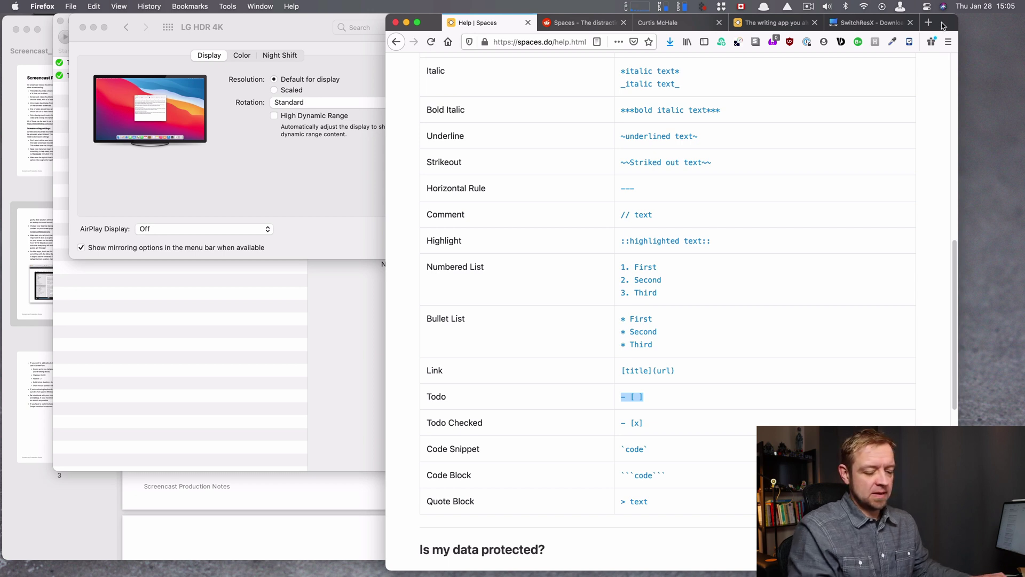
drag(943, 26, 881, 4)
key(ctrl+Right)
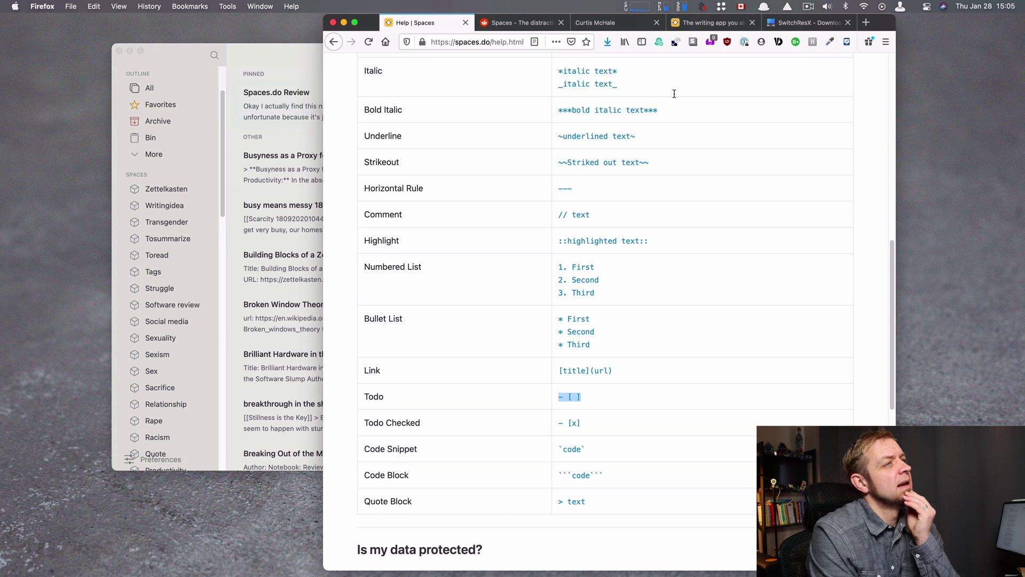
scroll(579, 272, up, 3)
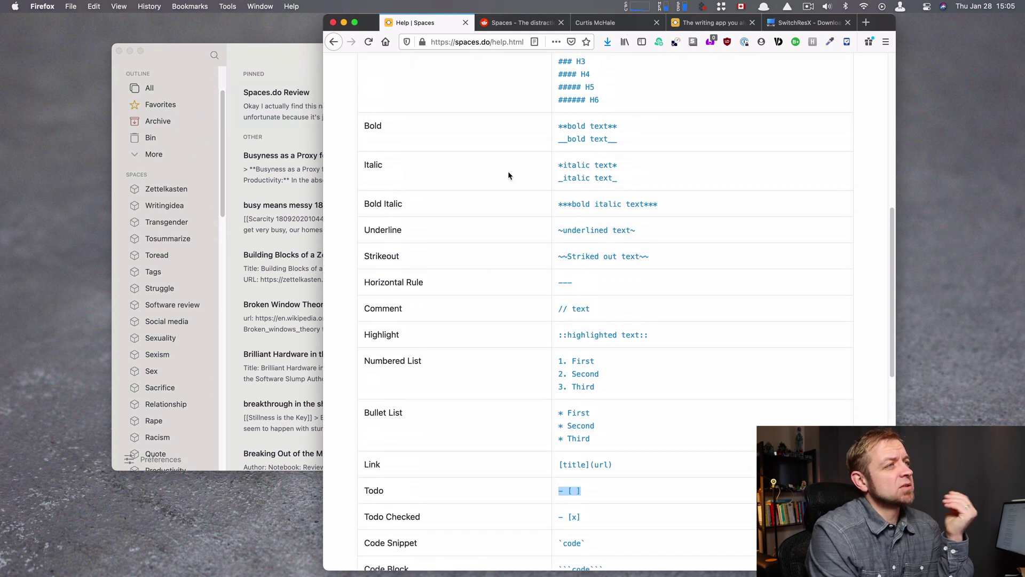
scroll(527, 272, down, 10)
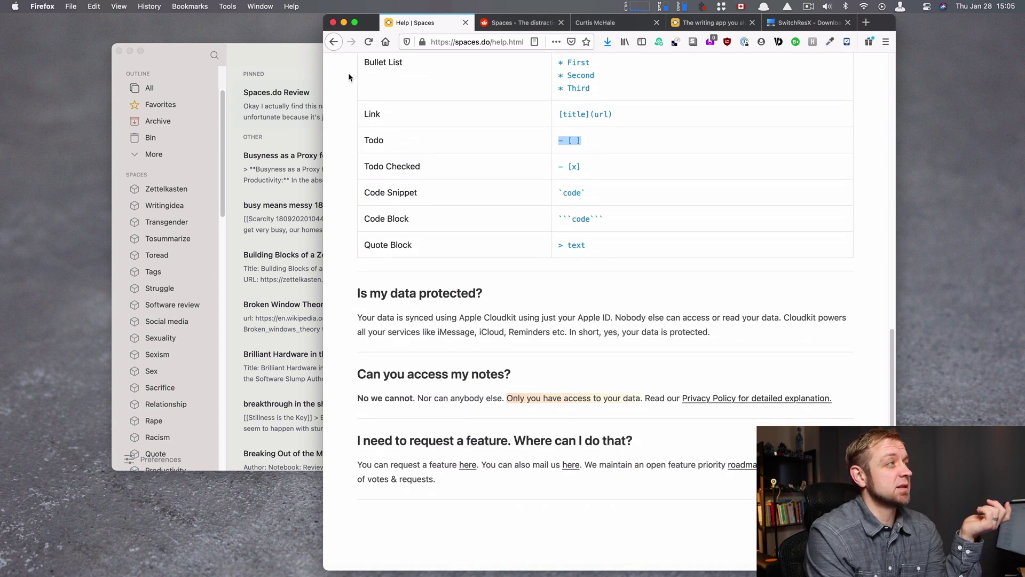
click(263, 47)
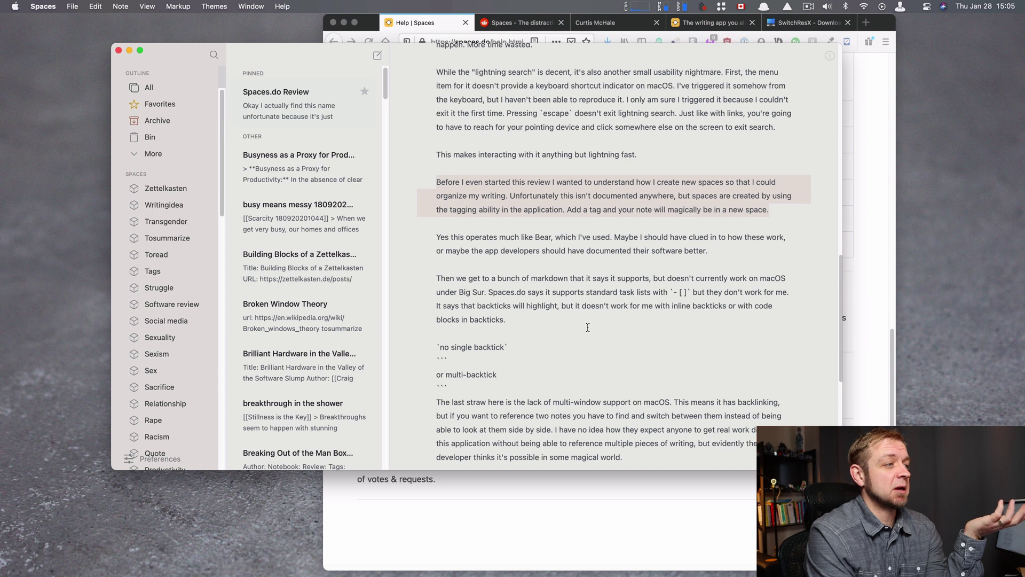
scroll(582, 318, down, 1)
Step: Check the todo example on the browser help page, then return to the Spaces note
scroll(581, 324, down, 1)
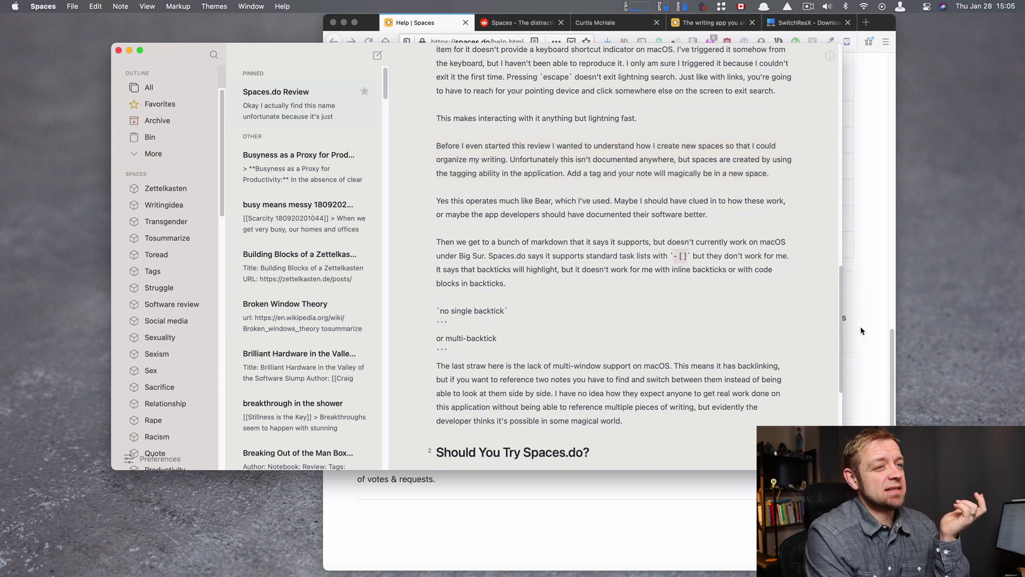
click(860, 326)
scroll(479, 209, up, 2)
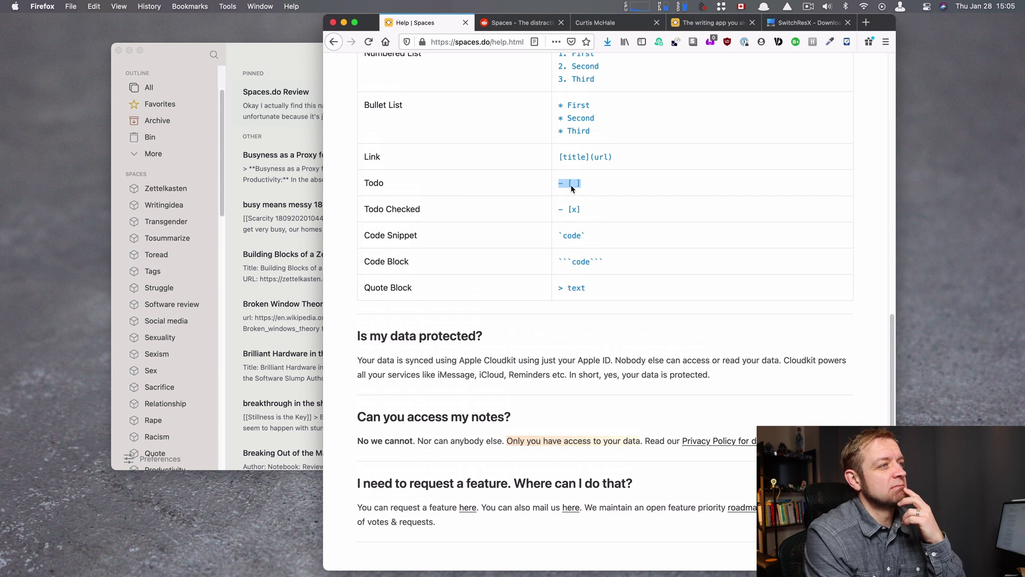
click(726, 359)
click(302, 373)
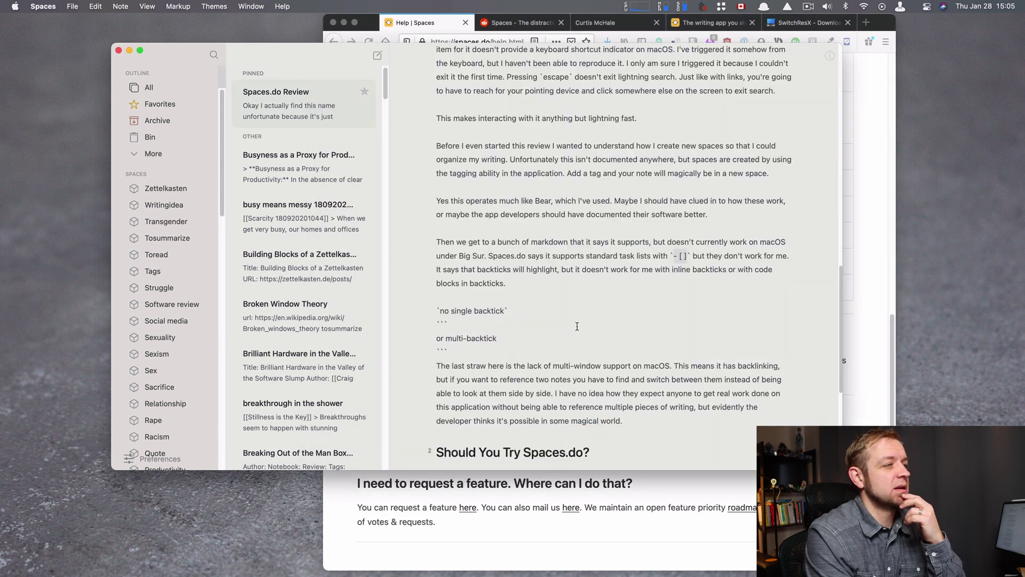
Step: Add a '- [ ] ' todo line after 'blocks in backticks.', which ends as a bracketed bullet
click(542, 293)
key(Return)
key(Return)
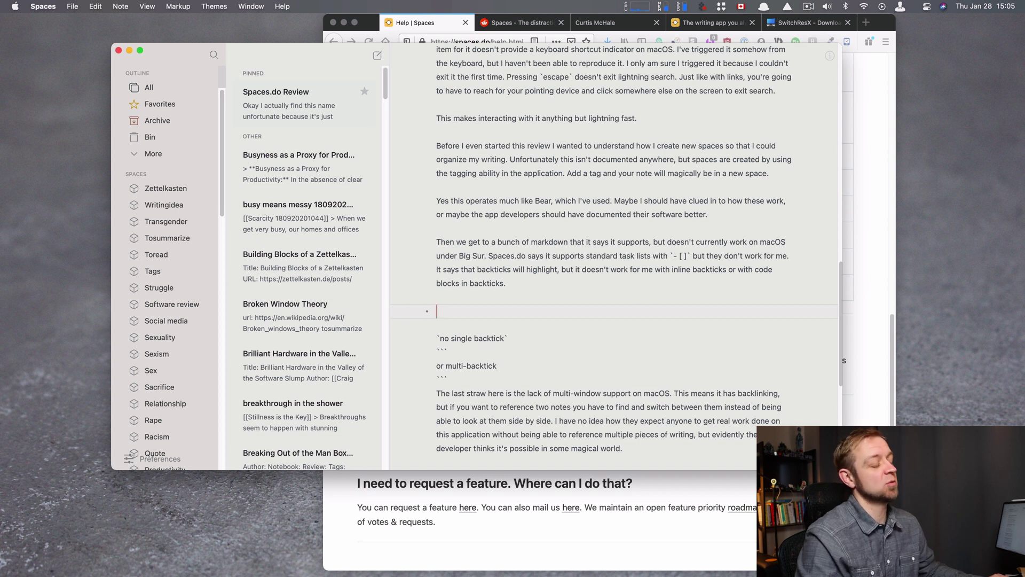
text(- [ ])
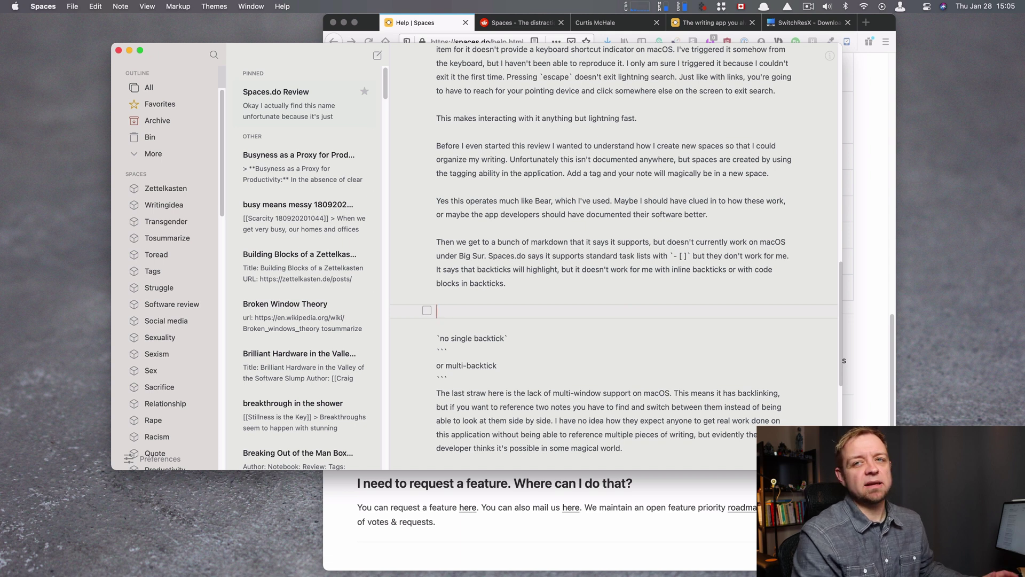
key(super+k)
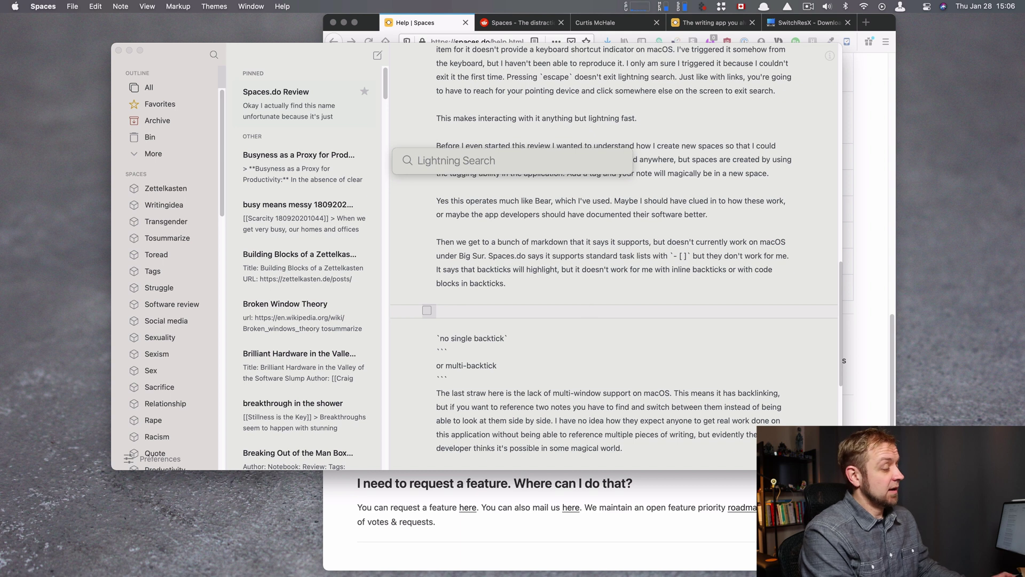
click(470, 312)
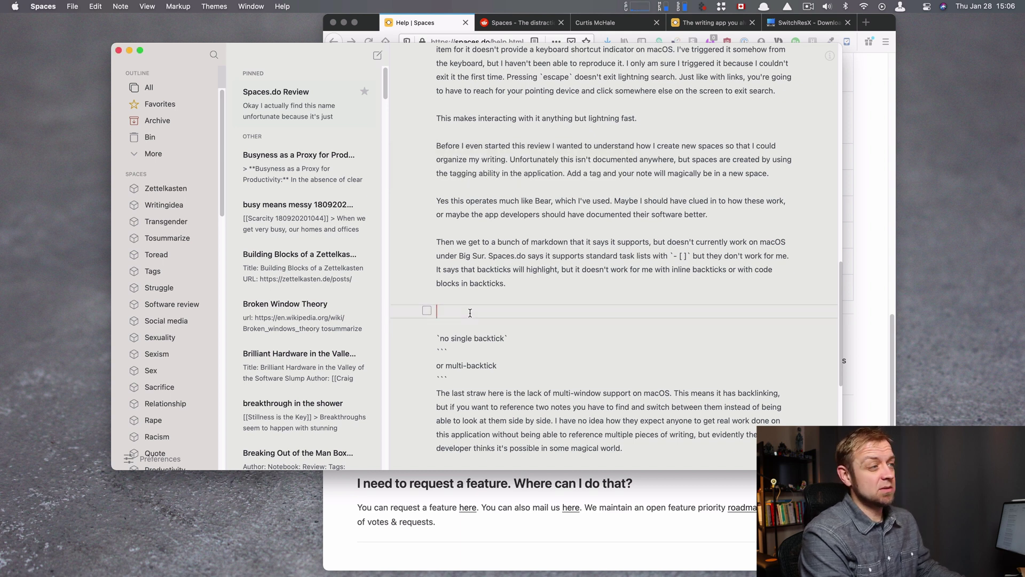
key(BackSpace)
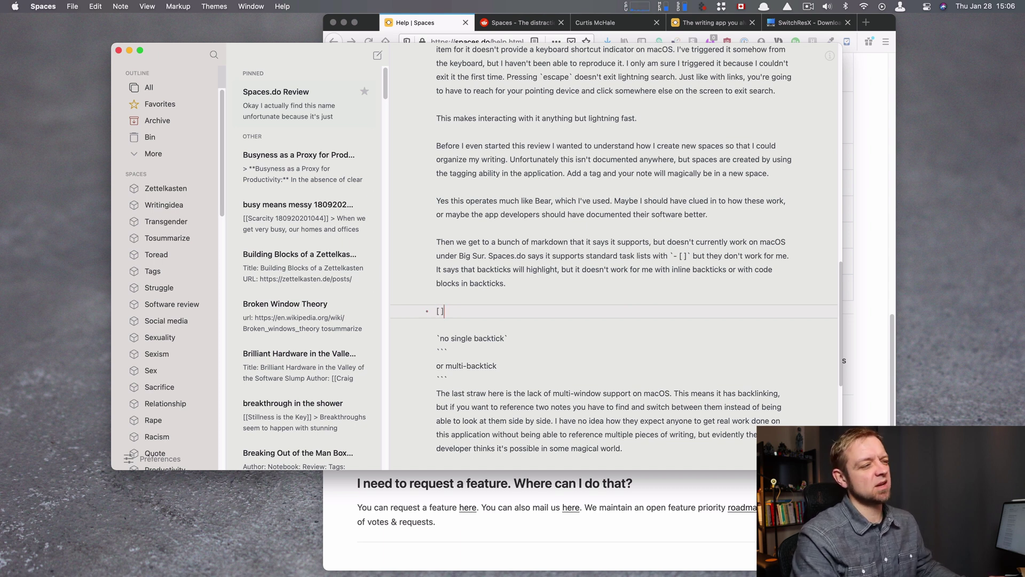
Step: Dismiss Lightning Search again and jump to the end and top of the note
key(alt+space)
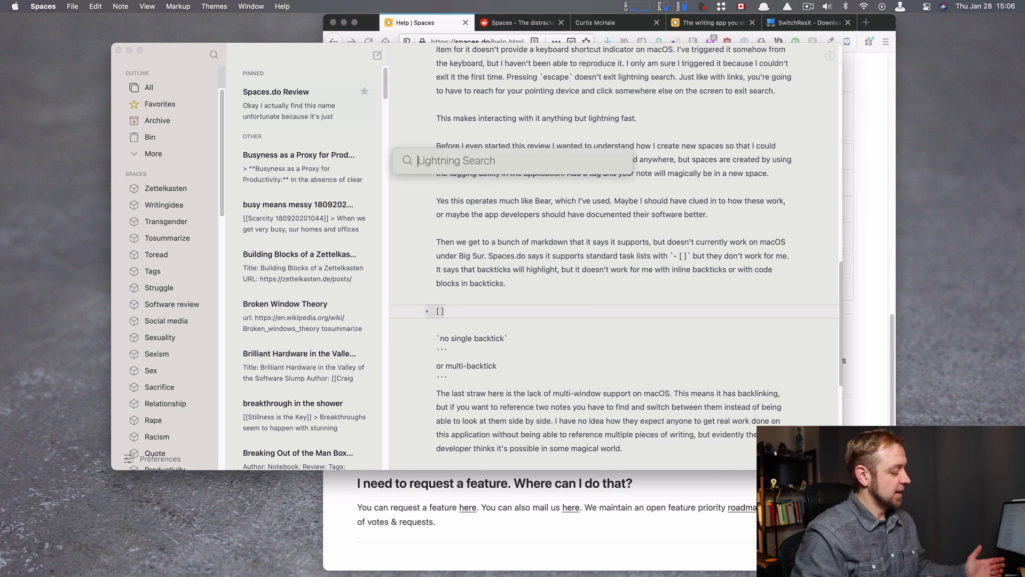
click(529, 327)
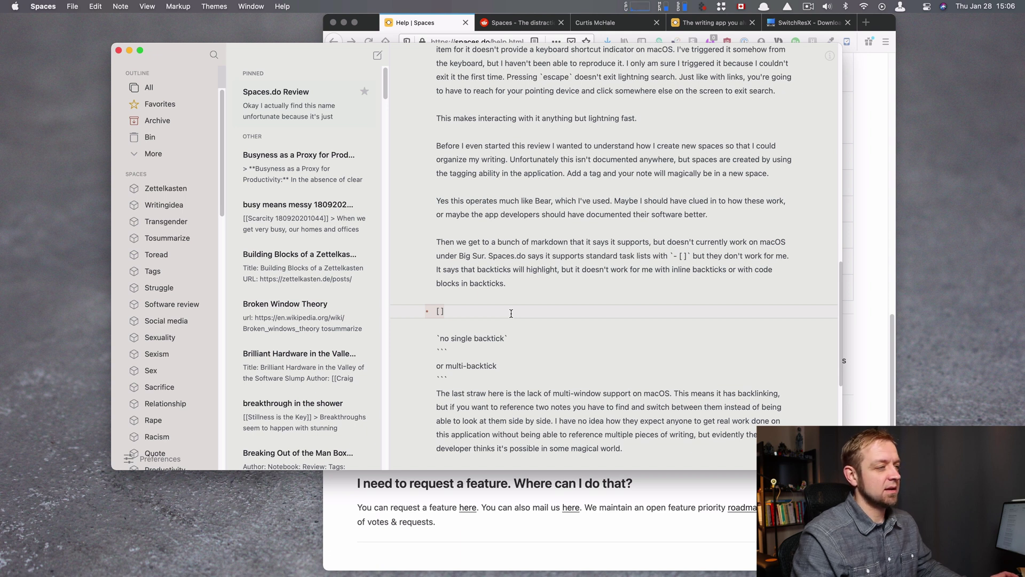
key(super+Left)
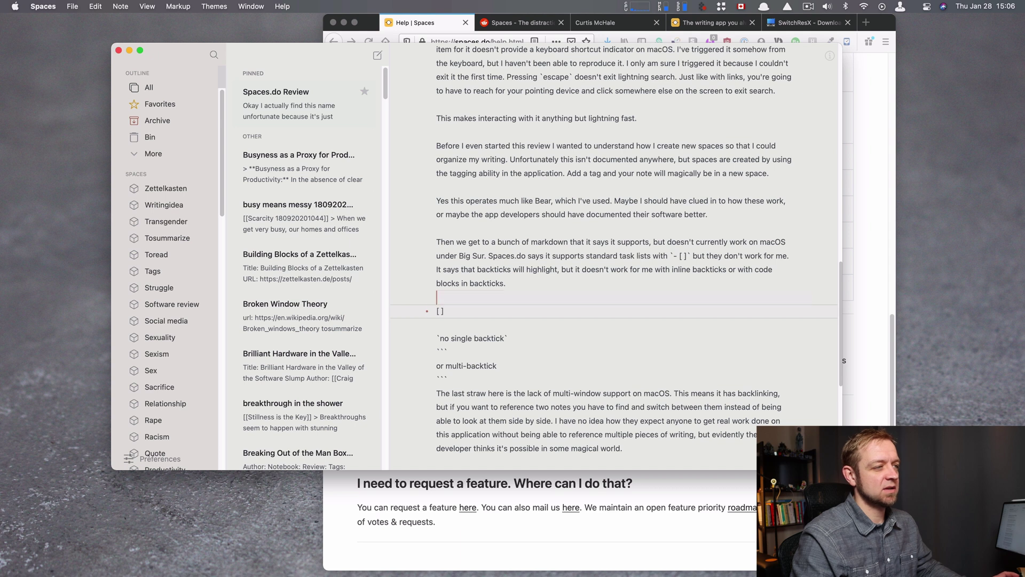
click(436, 297)
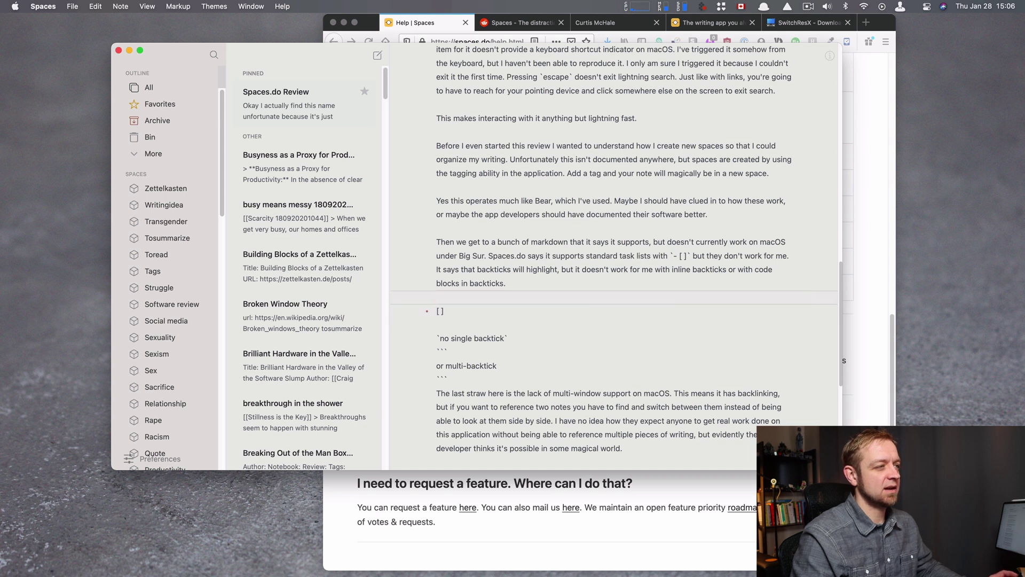
key(super+Down)
key(super+Up)
Step: Delete the leftover todo test bullet line from the review note
key(super+Down)
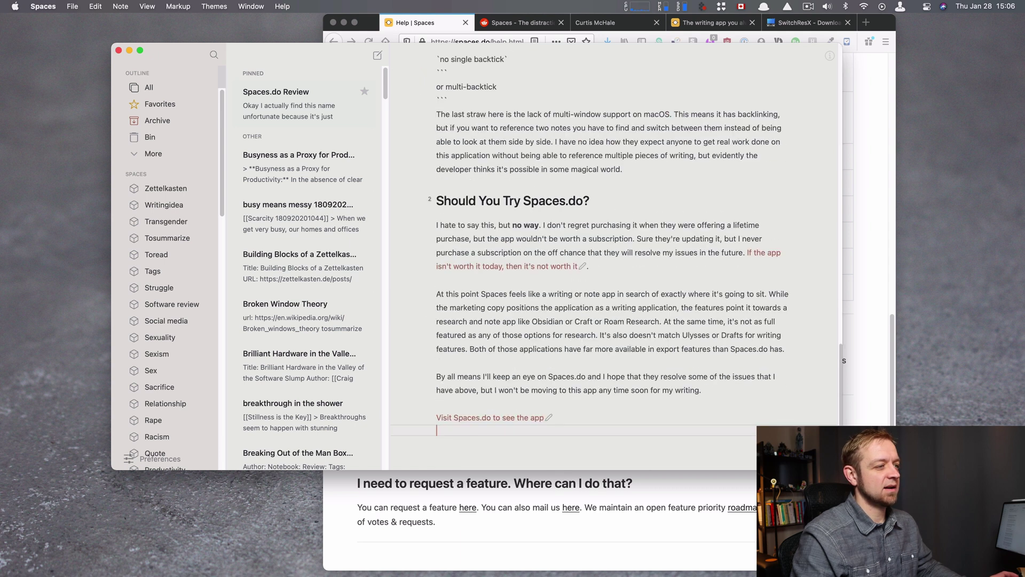
click(561, 417)
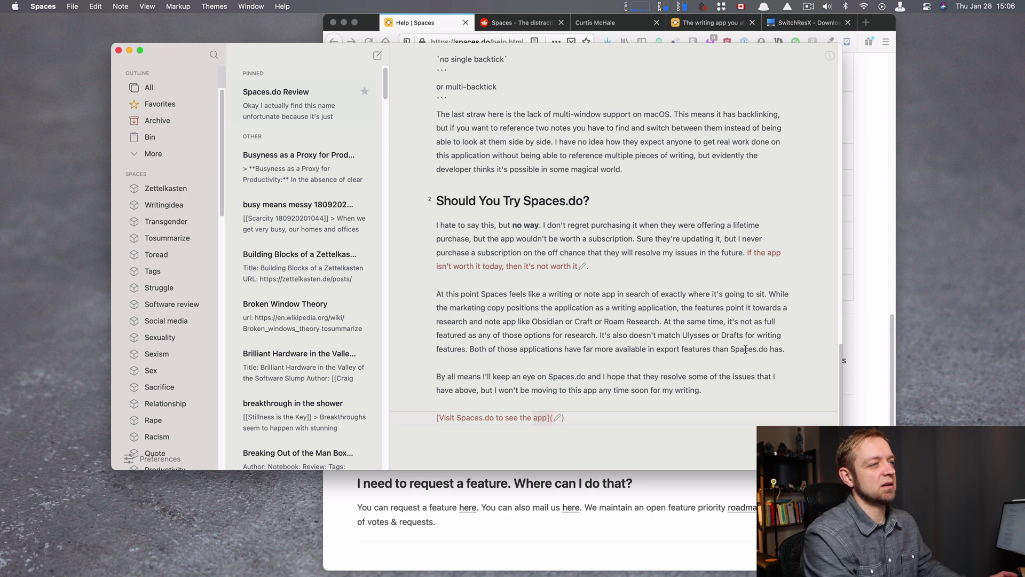
scroll(746, 347, up, 5)
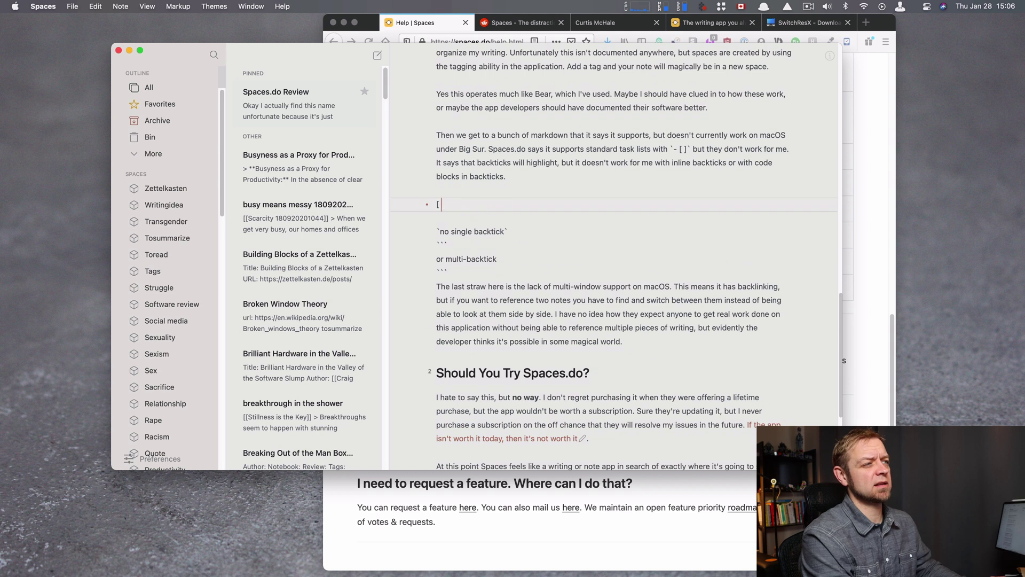
key(BackSpace)
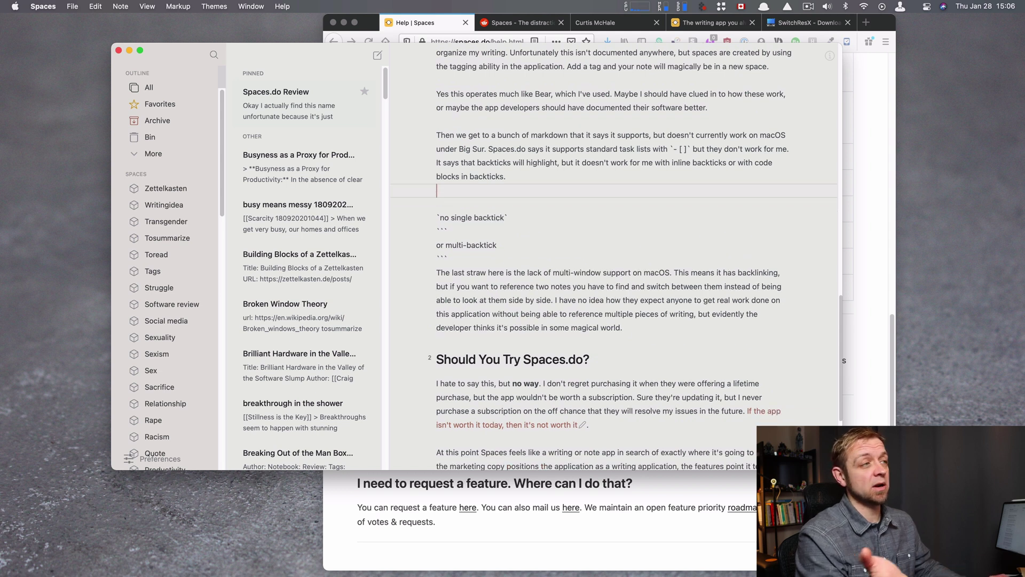
Step: Place the cursor at the code fence below the backtick example and check the help page's markdown table
click(518, 204)
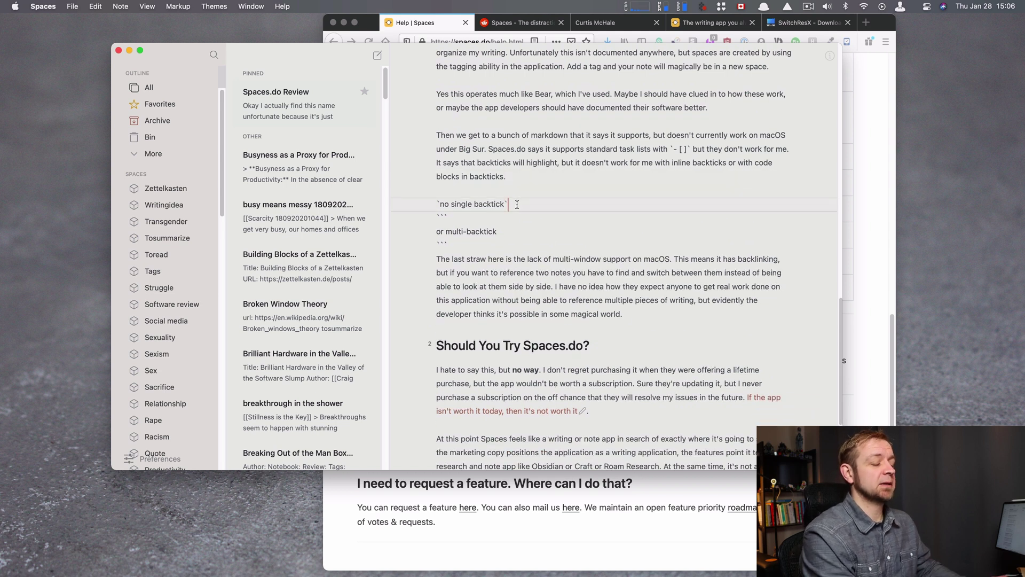
click(447, 218)
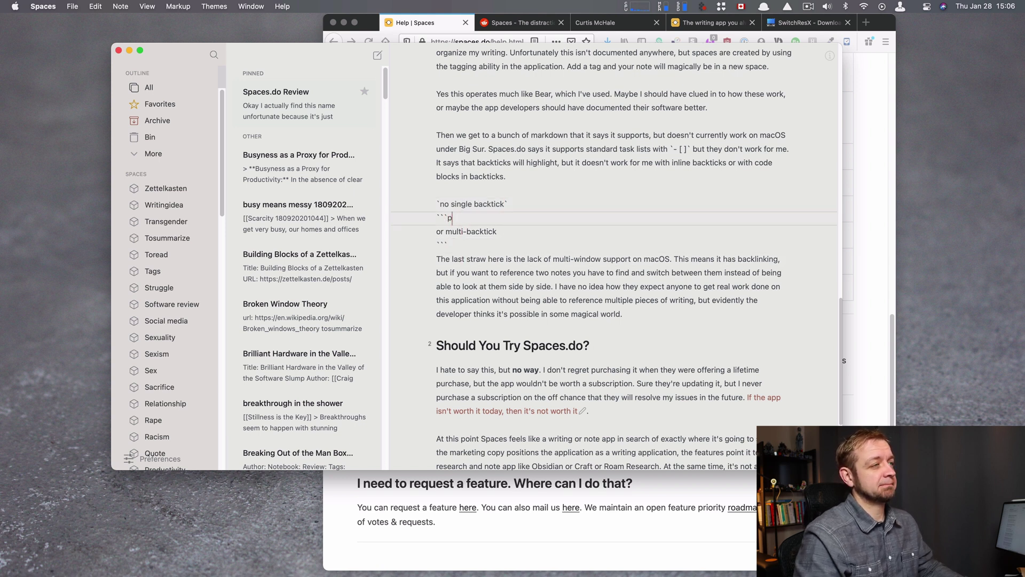
click(655, 532)
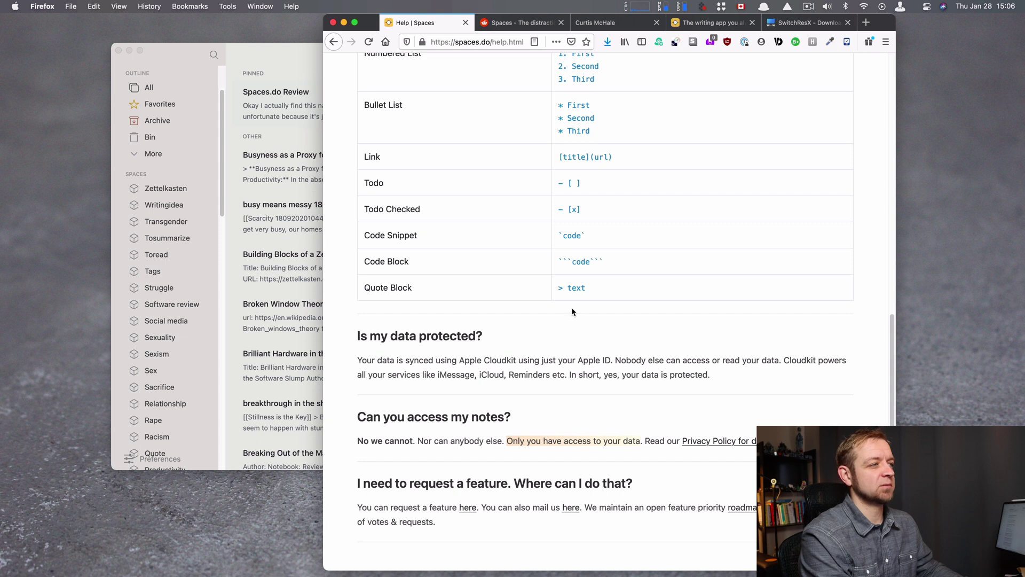
Step: Try a '>' blockquote after the code fence, replace it with a blank line, then open the Busyness note's options
key(super+Tab)
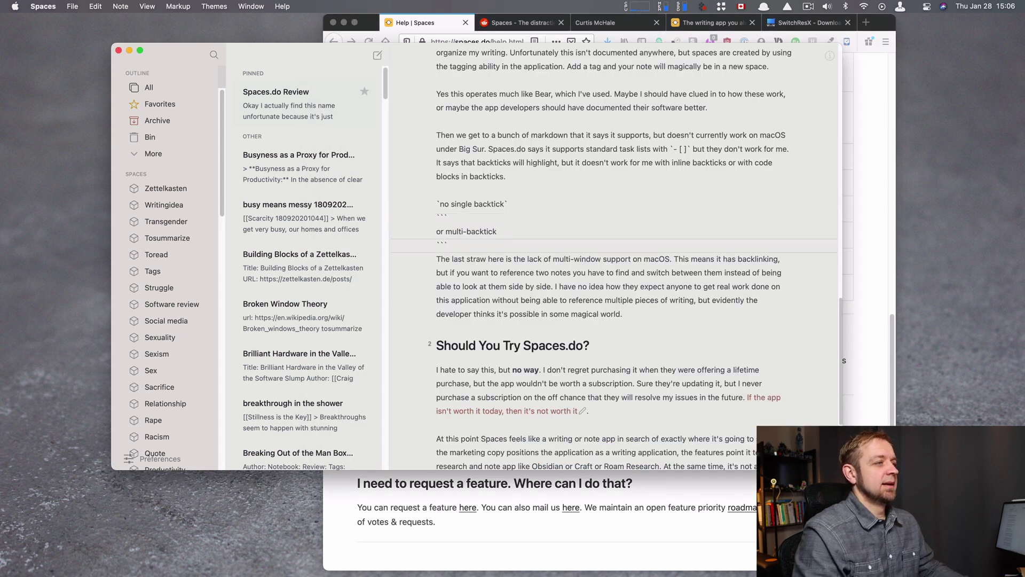
key(Return)
text(>)
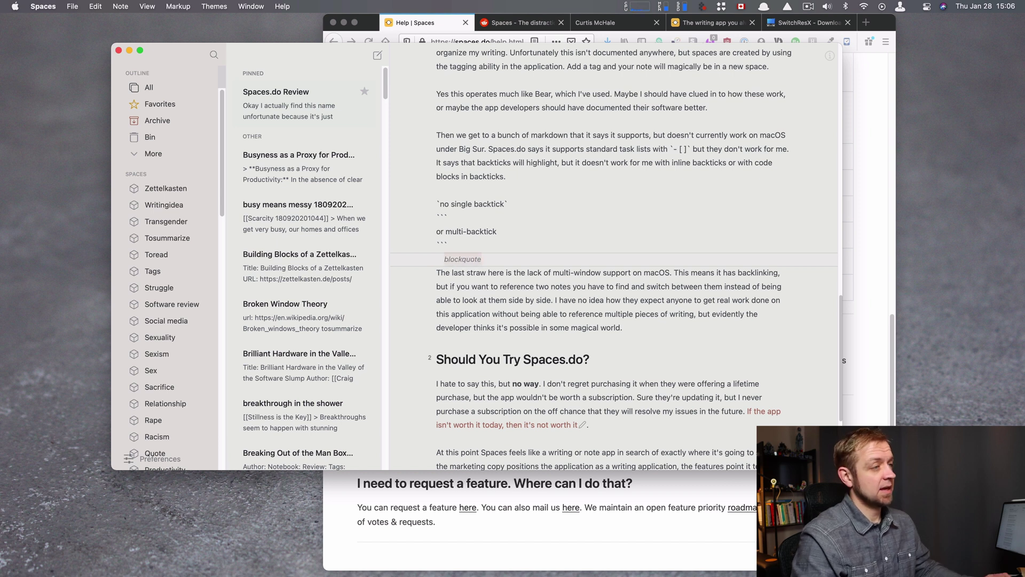
key(BackSpace)
key(BackSpace)
key(Return)
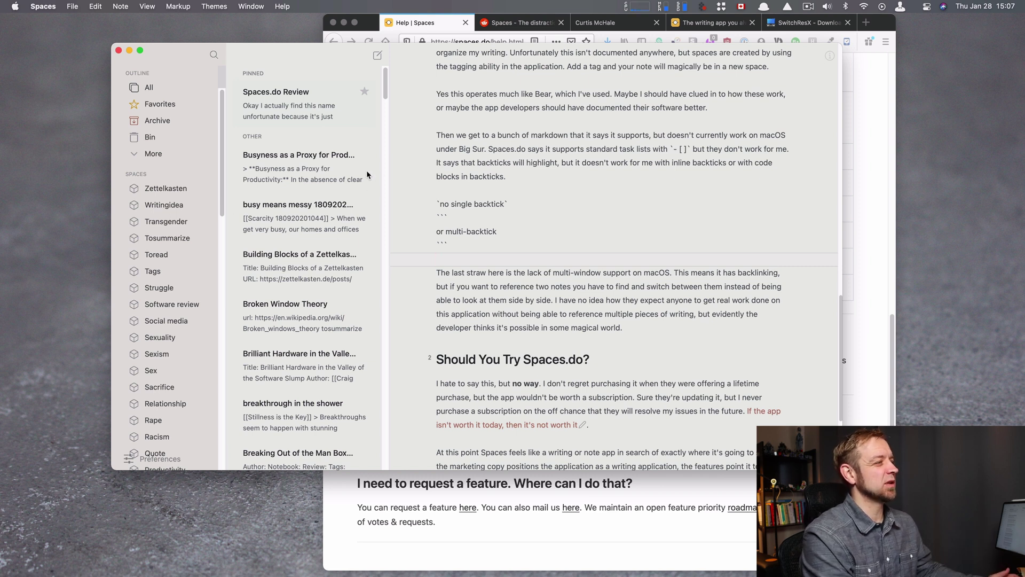
right_click(289, 169)
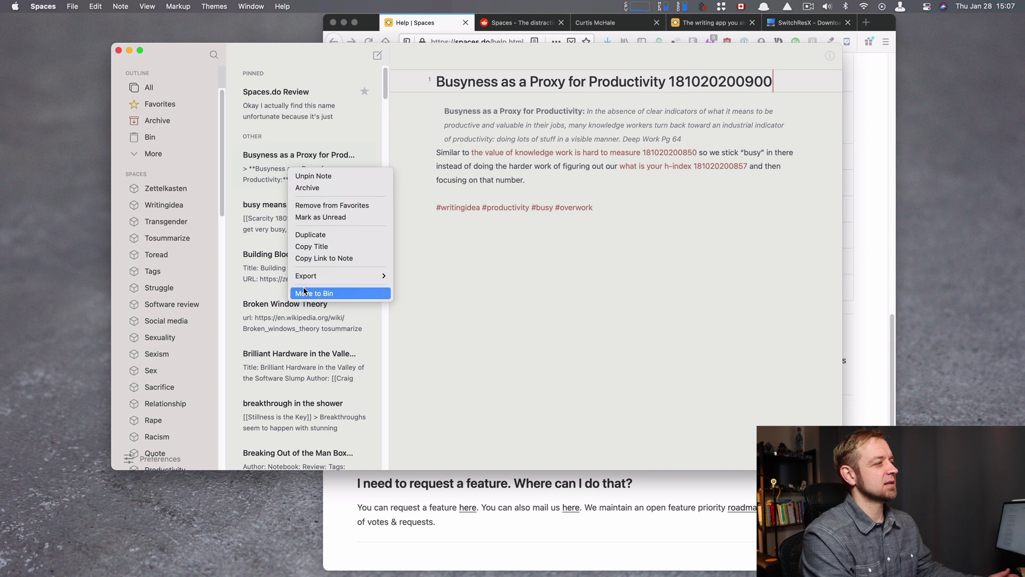
click(259, 169)
click(258, 168)
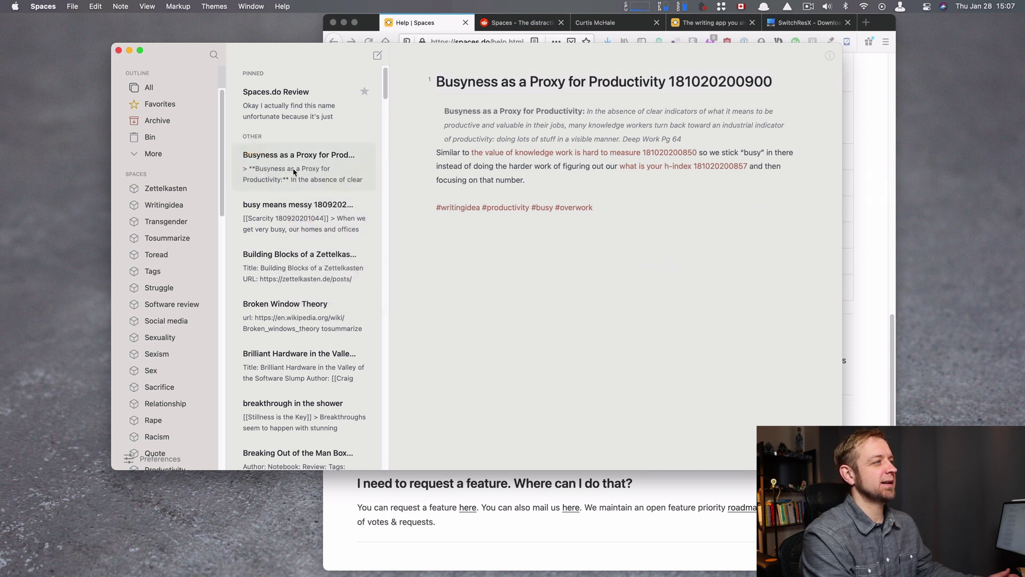
click(255, 100)
scroll(436, 310, down, 20)
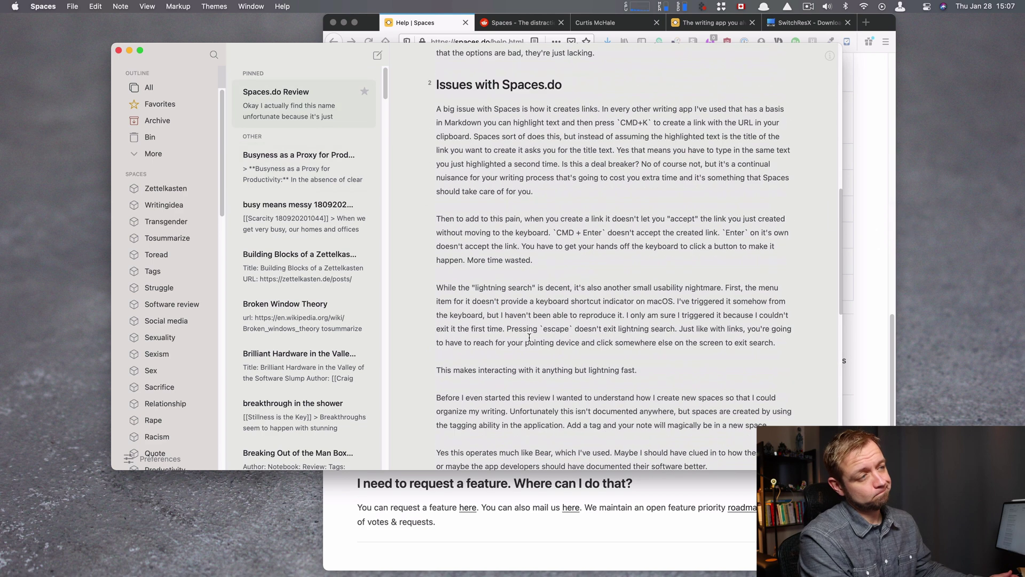
scroll(529, 337, down, 5)
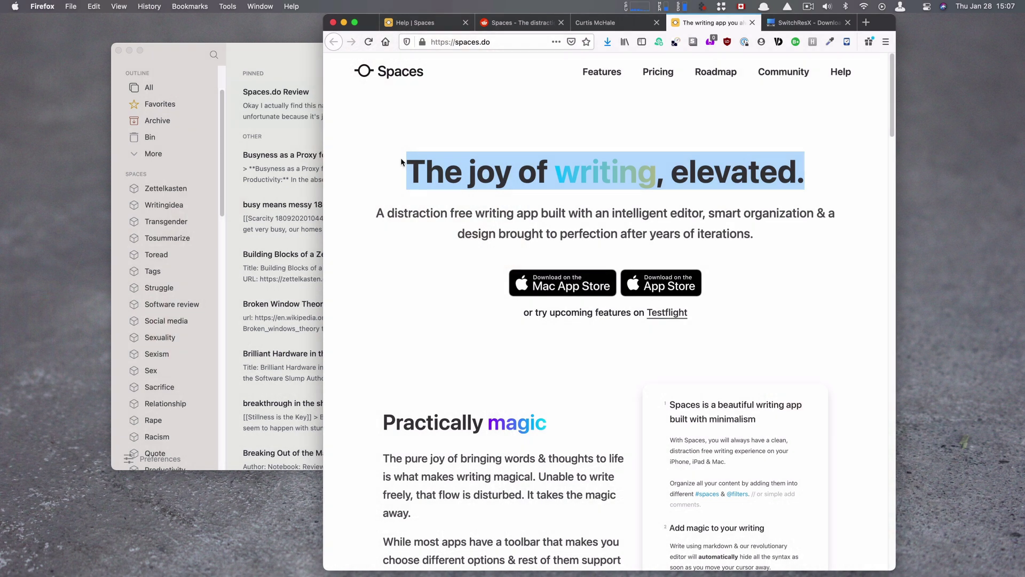
Step: View the spaces.do homepage in Firefox, then bring Spaces back at the 'Should You Try Spaces.do?' verdict
click(335, 175)
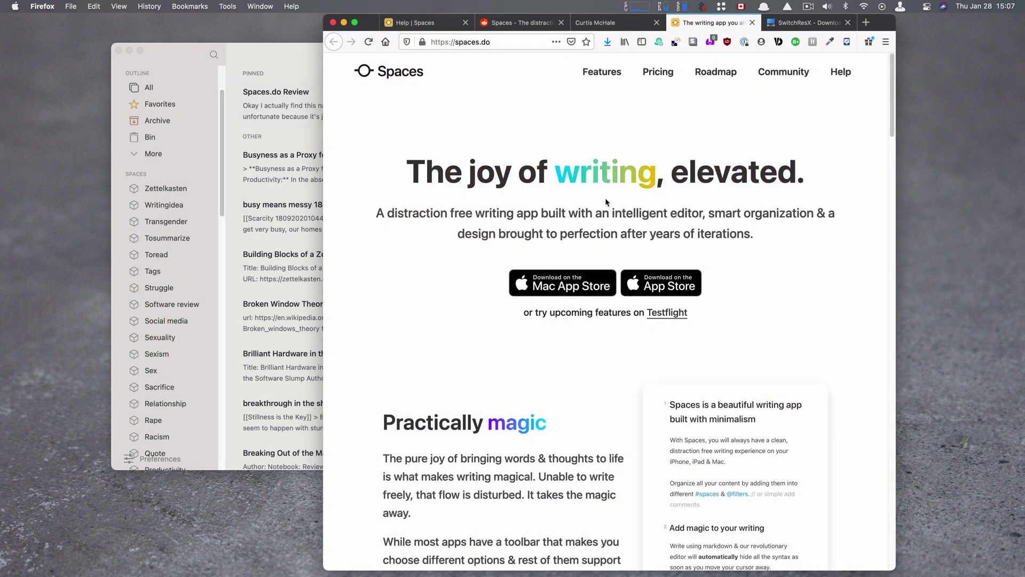
click(267, 70)
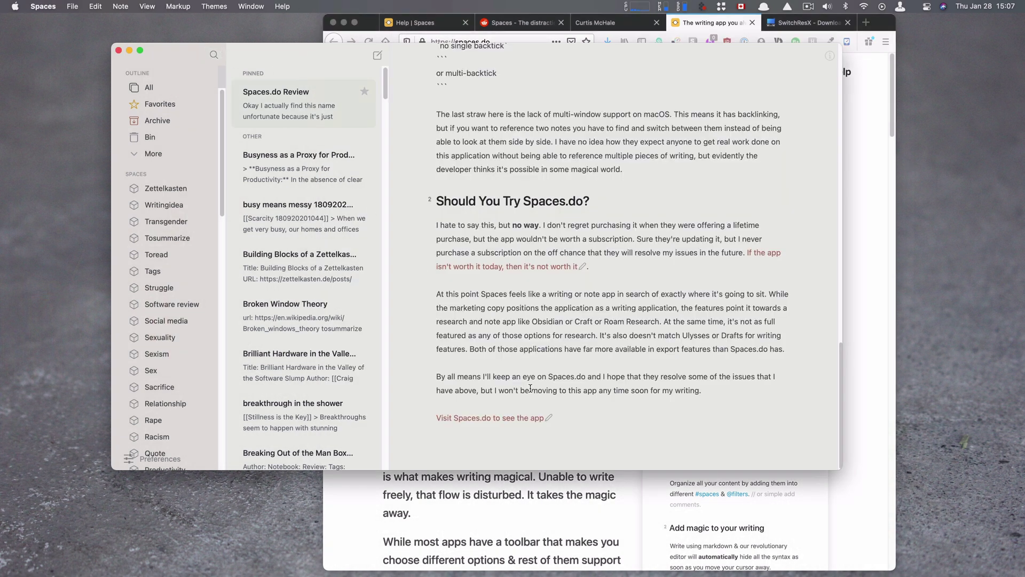